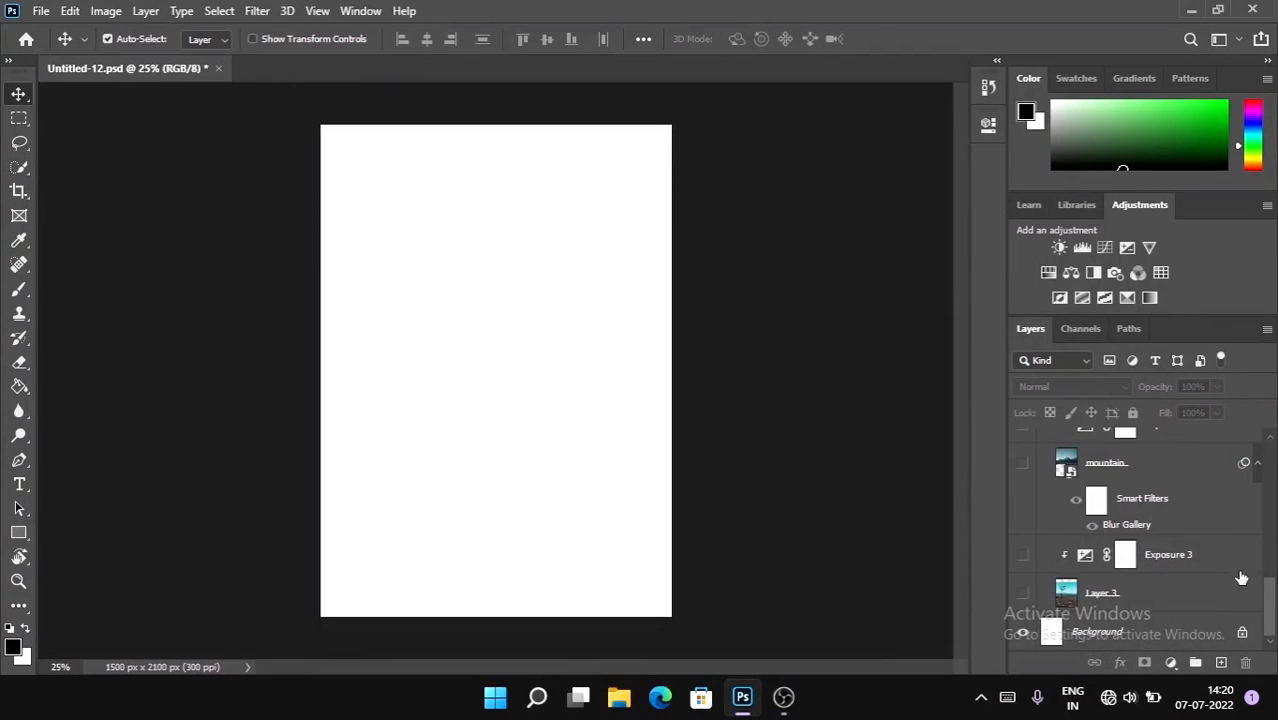
Turn on the visibility of the basketball court image Layer 3 and its clipped Exposure 3 adjustment.
scroll(1155, 590, "up", 5)
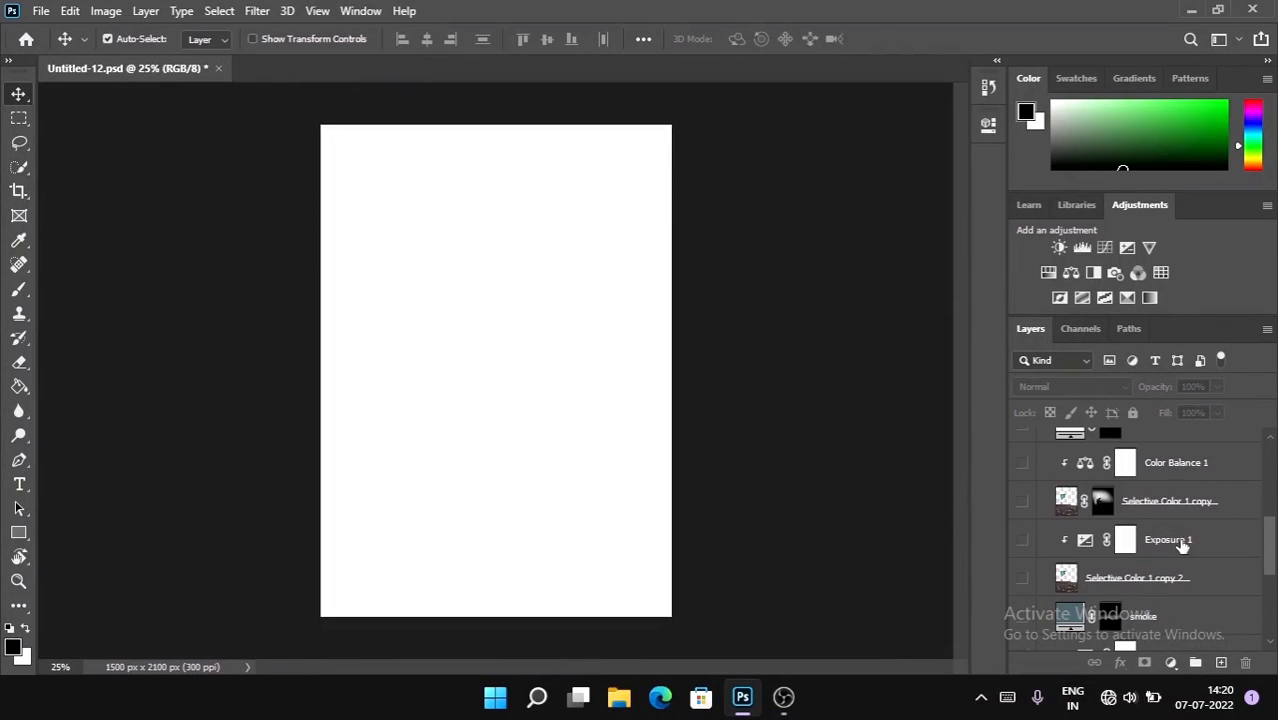
scroll(1100, 560, "up", 8)
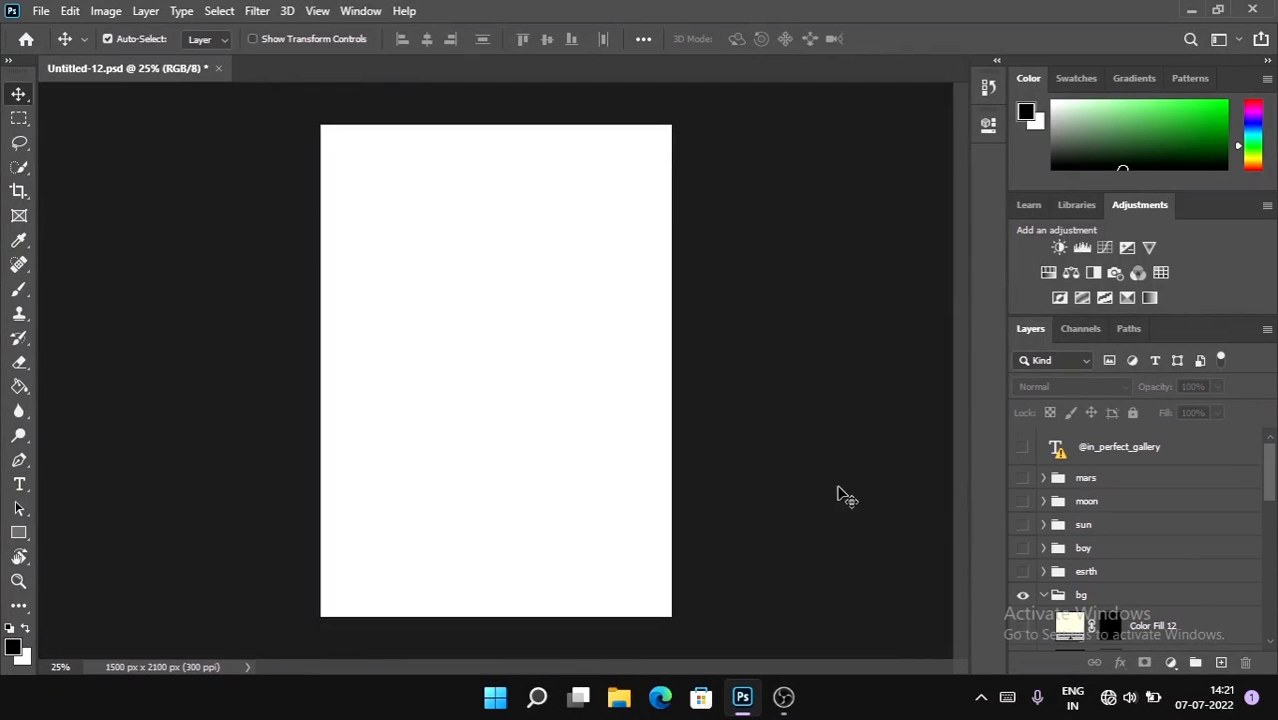
scroll(1160, 575, "down", 10)
scroll(1152, 582, "down", 3)
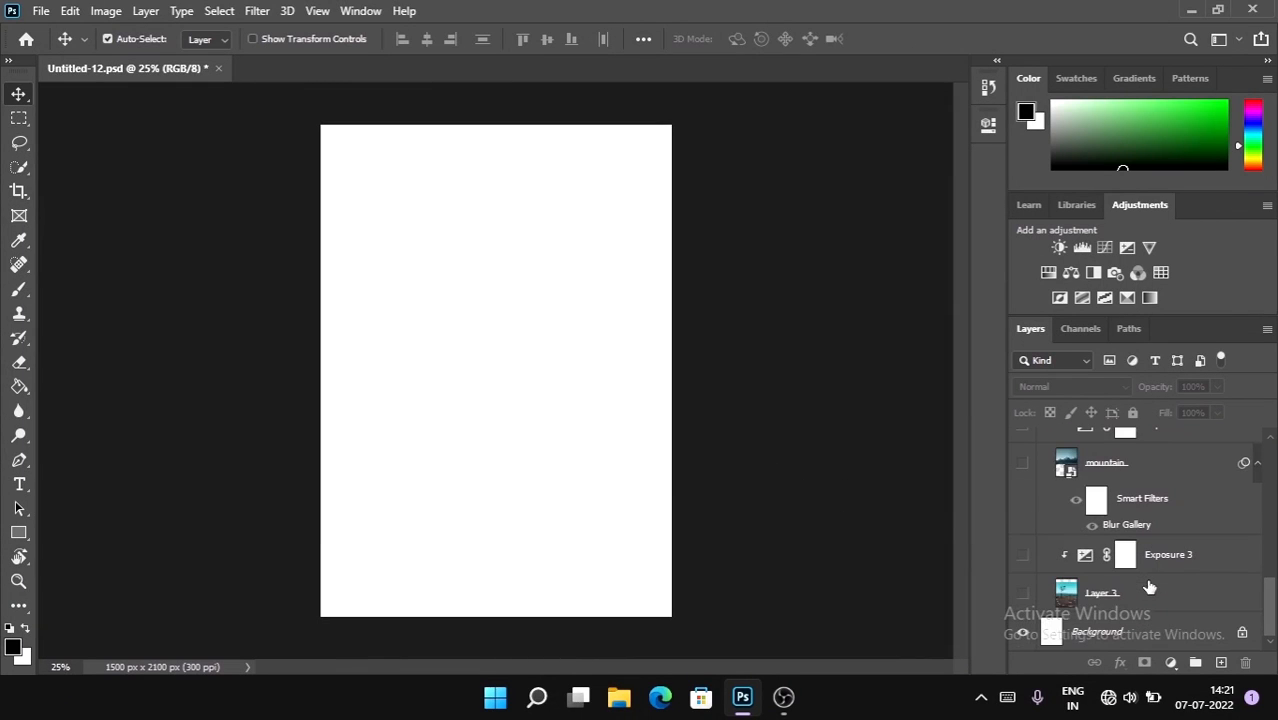
left_click(1021, 594)
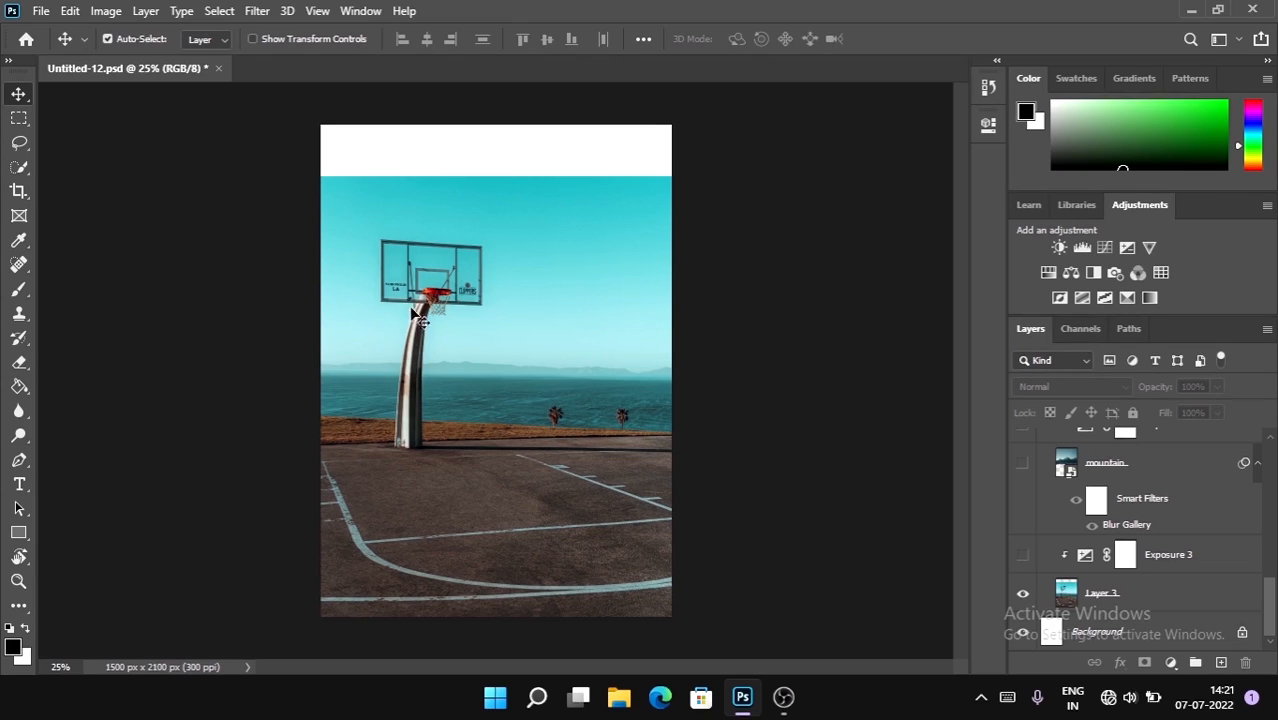
left_click(1021, 556)
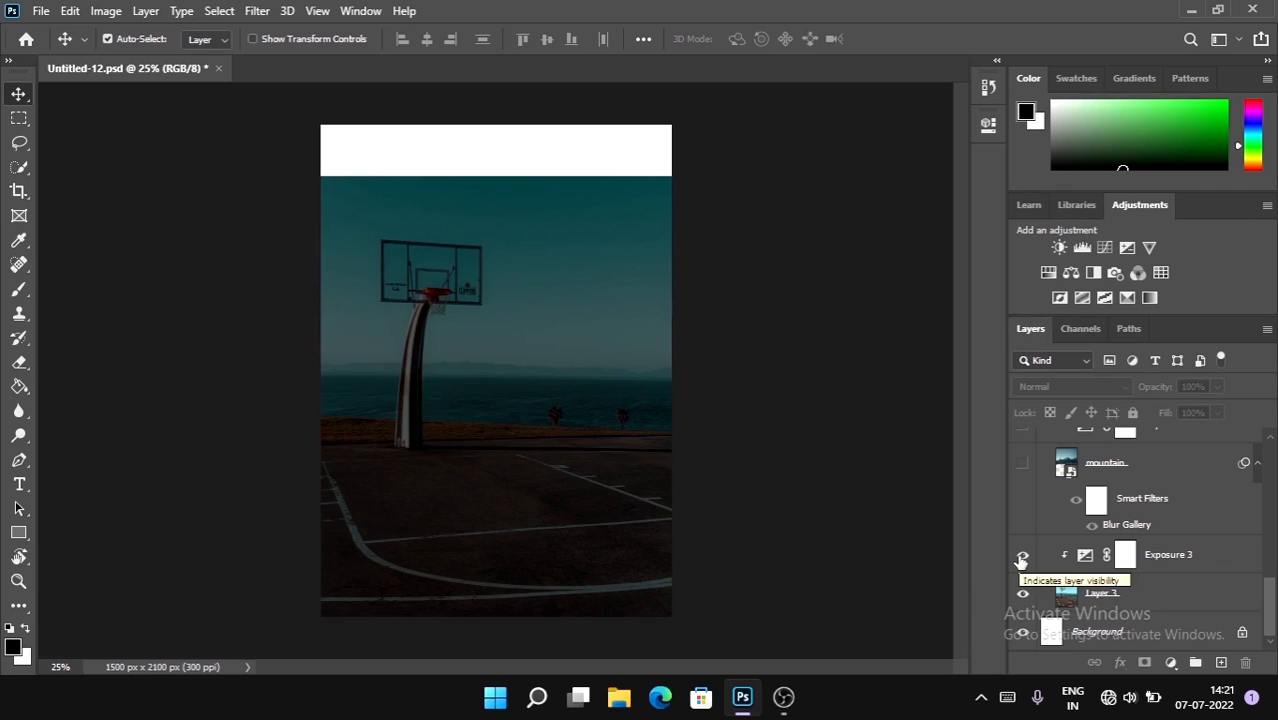
Show the mountain layer, comparing the image with and without it, and turn on its clipped Exposure 2 adjustment.
scroll(1032, 559, "up", 1)
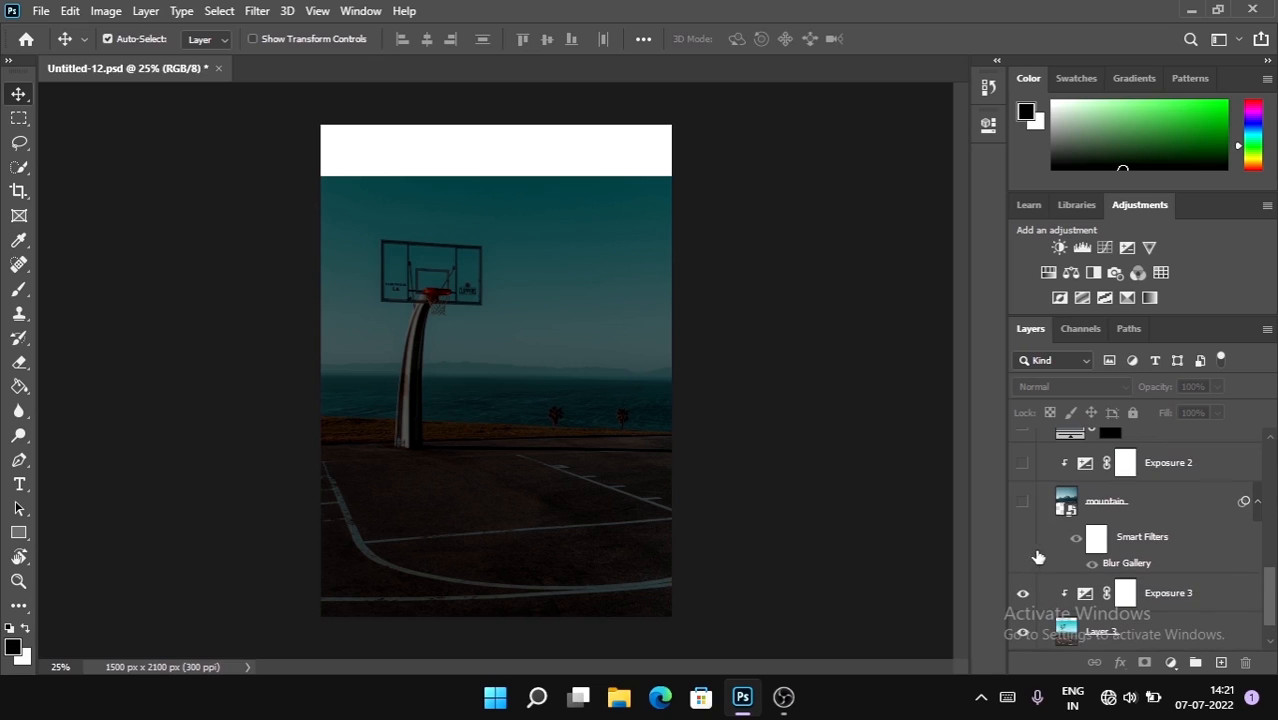
left_click(1022, 504)
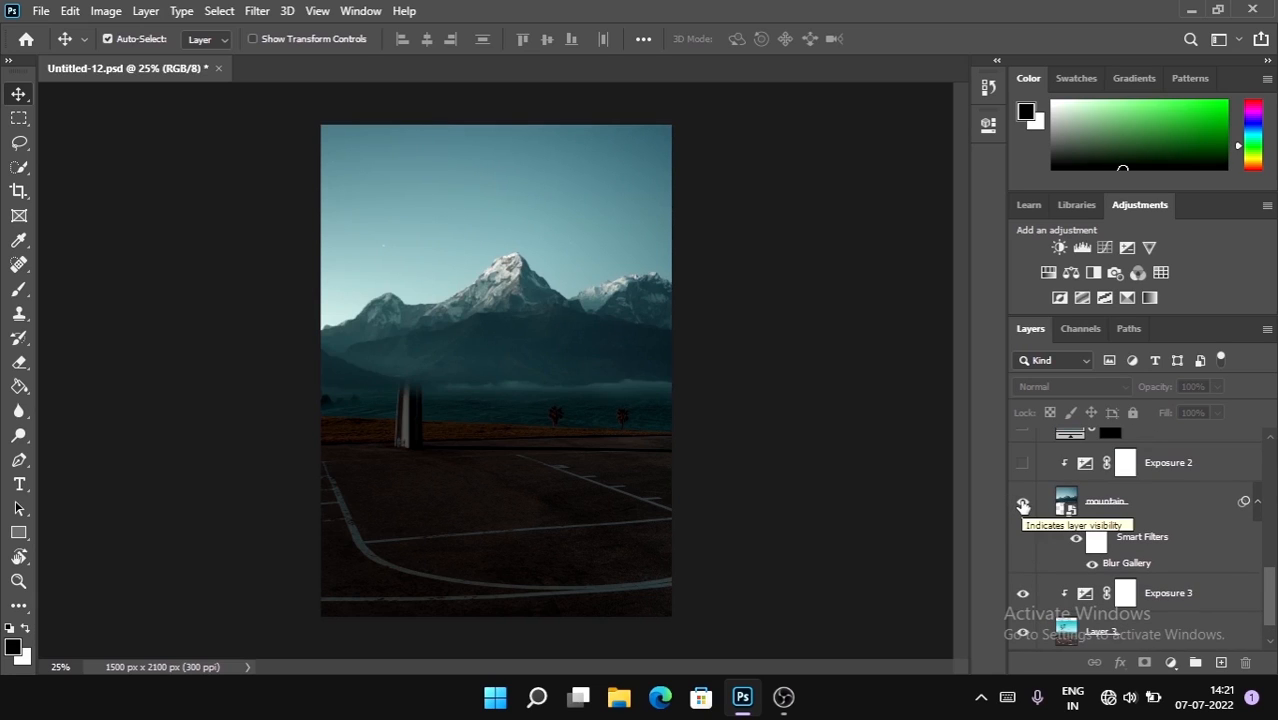
left_click(1022, 504)
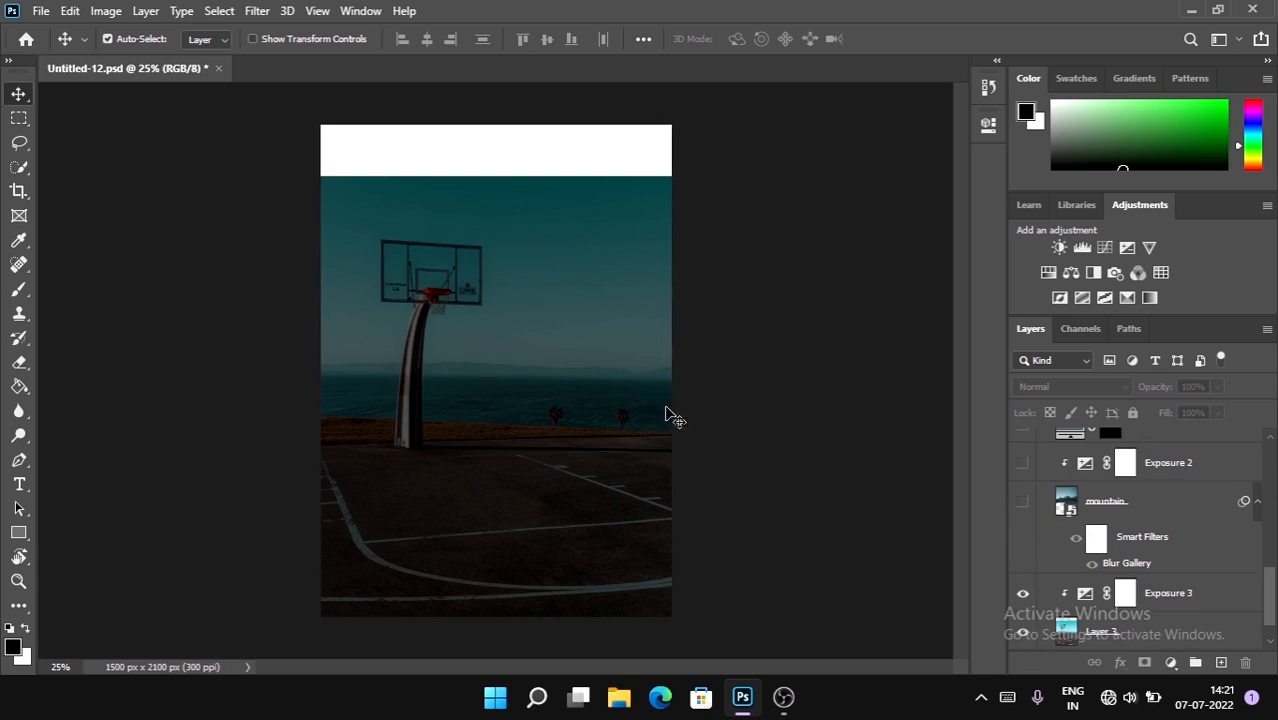
left_click(1022, 503)
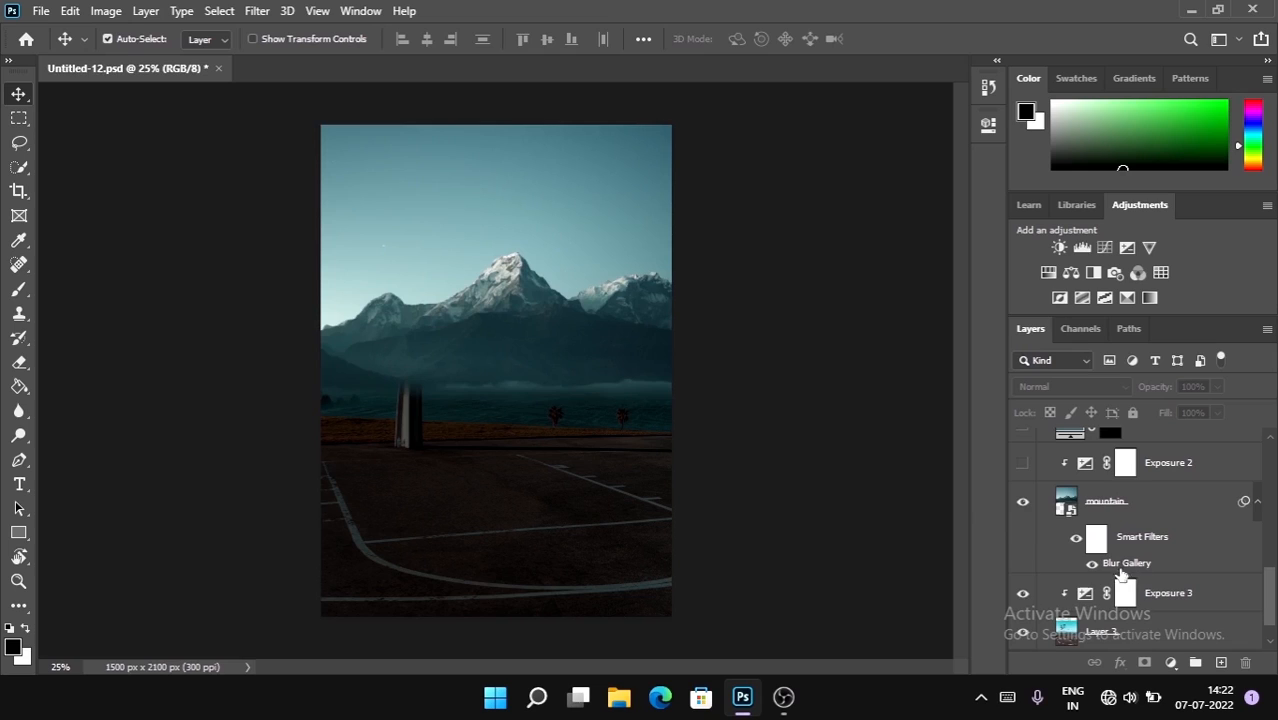
scroll(1072, 572, "up", 1)
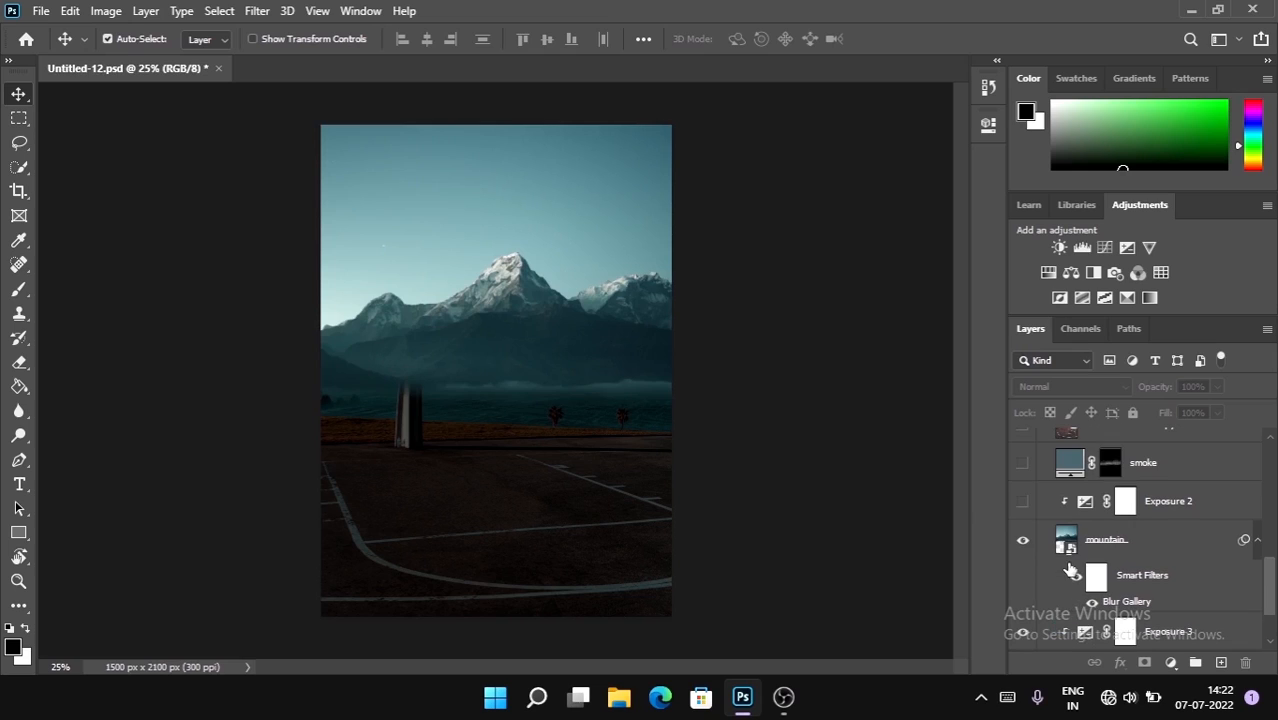
left_click(1021, 503)
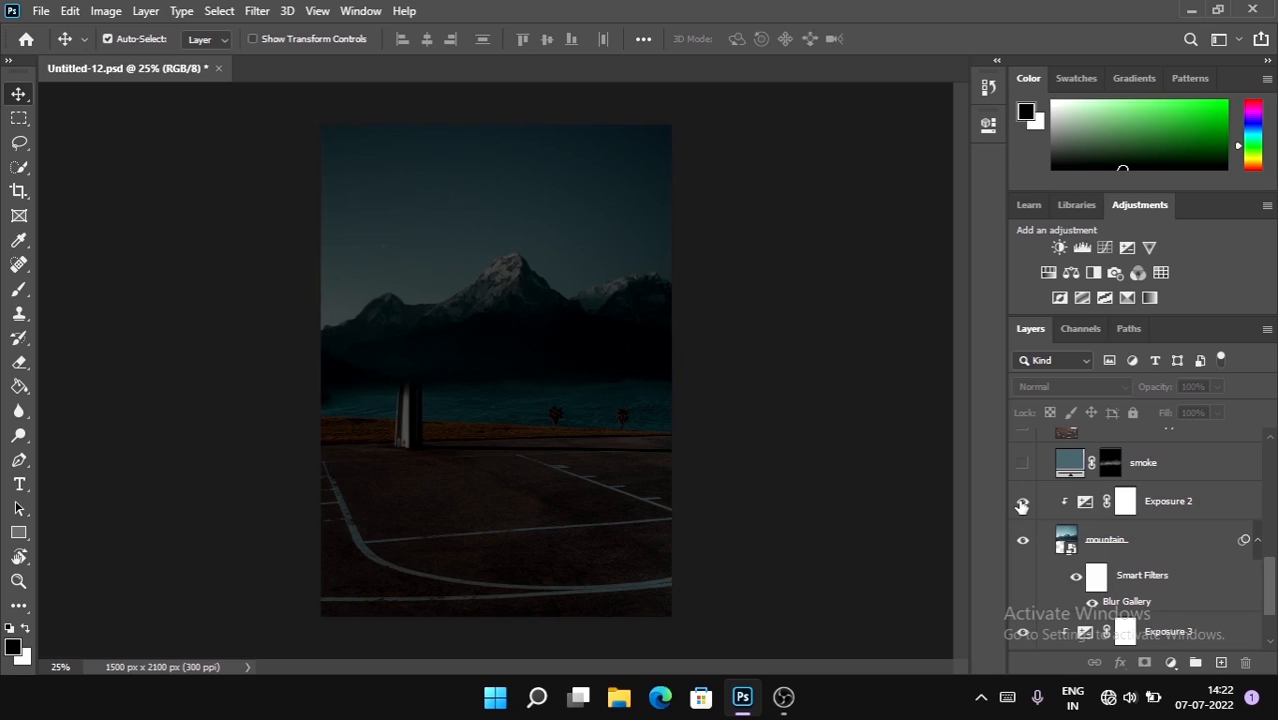
Show the Selective Color 1 copy 2 layer containing the court and hoop cutout, plus its clipped Exposure 1 adjustment.
scroll(1060, 557, "up", 1)
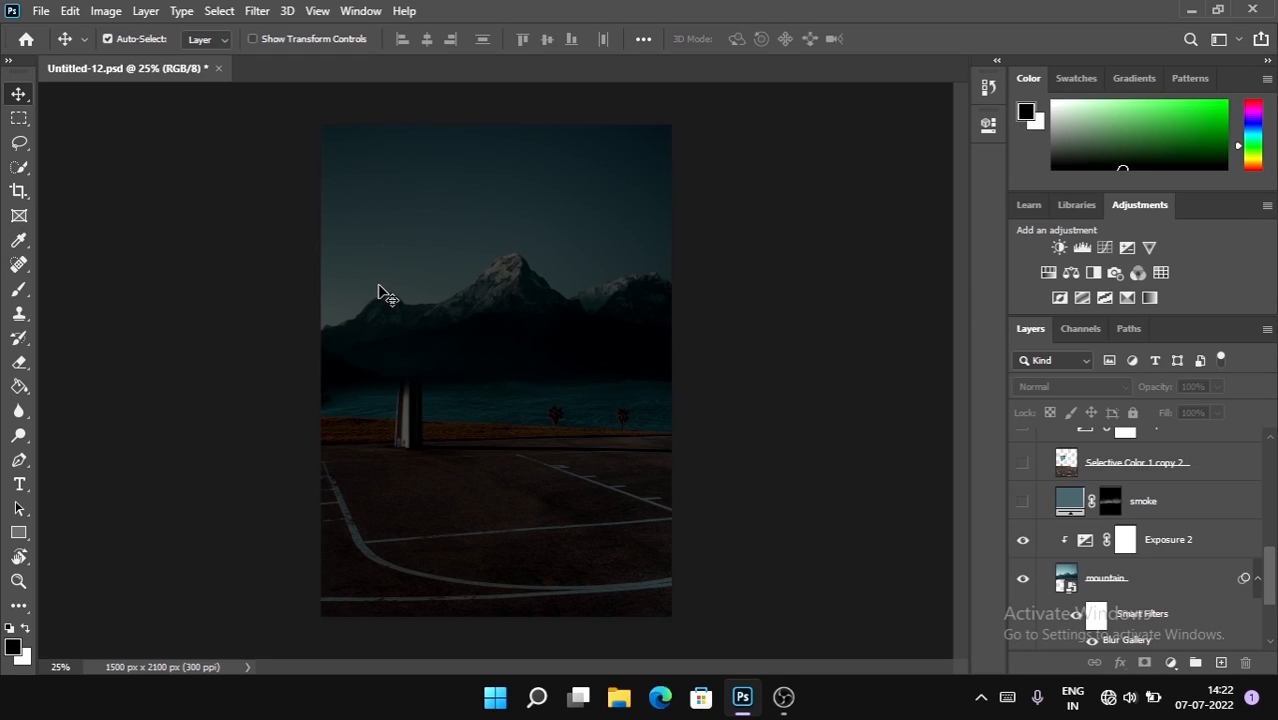
scroll(1021, 508, "up", 1)
left_click(1022, 501)
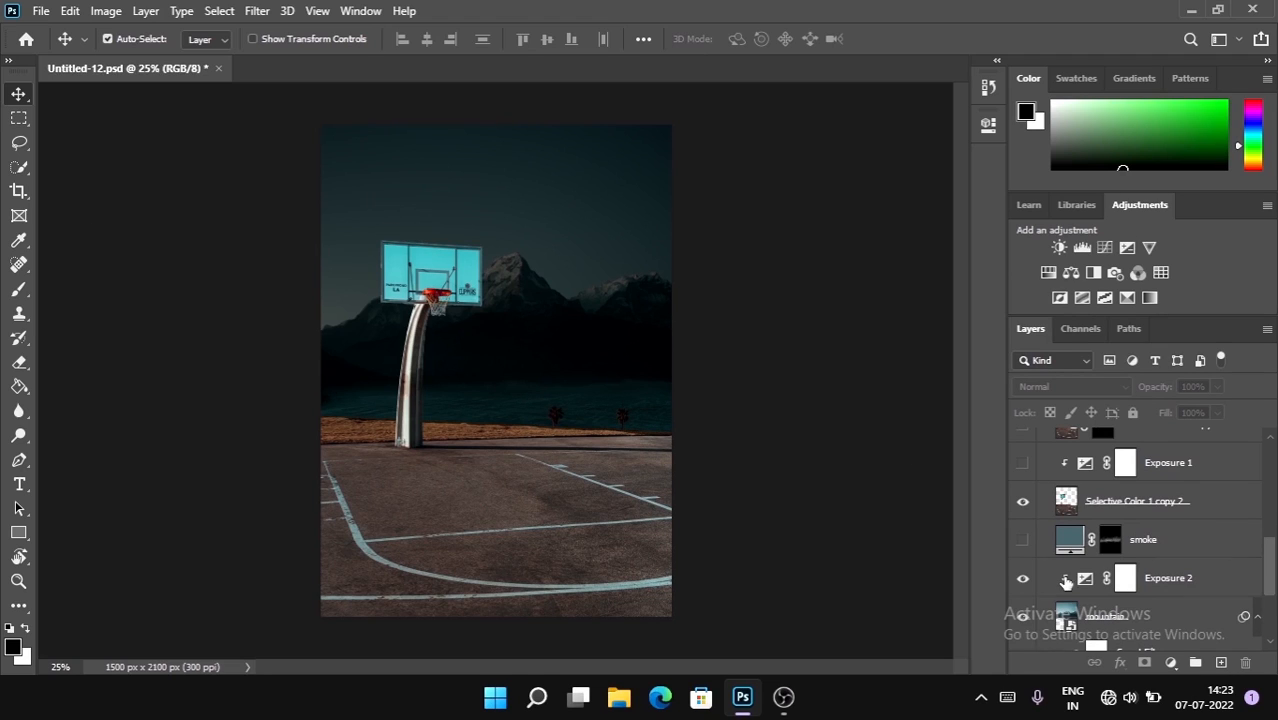
scroll(1064, 577, "down", 2)
scroll(1050, 540, "up", 2)
left_click(1022, 464)
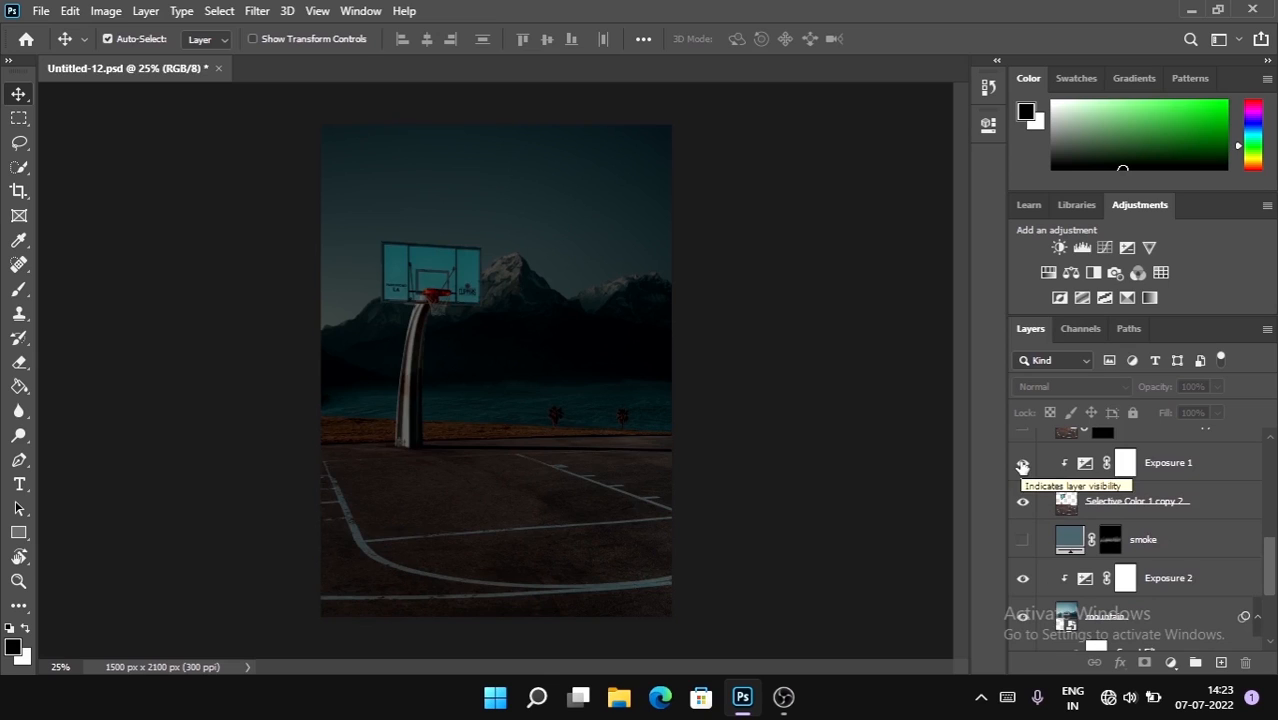
Show the masked Selective Color 1 copy layer directly above Exposure 1, along with its clipped Color Balance 1 adjustment.
scroll(1120, 562, "up", 2)
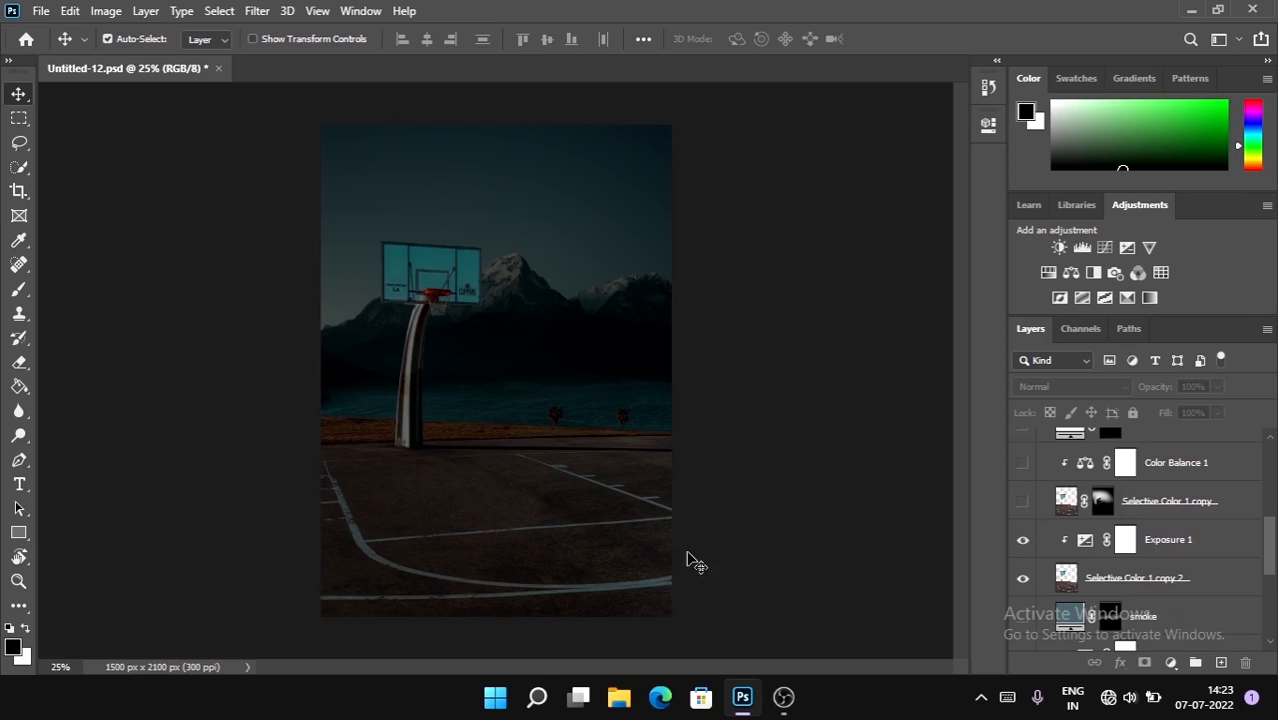
scroll(1060, 550, "up", 1)
left_click(1023, 540)
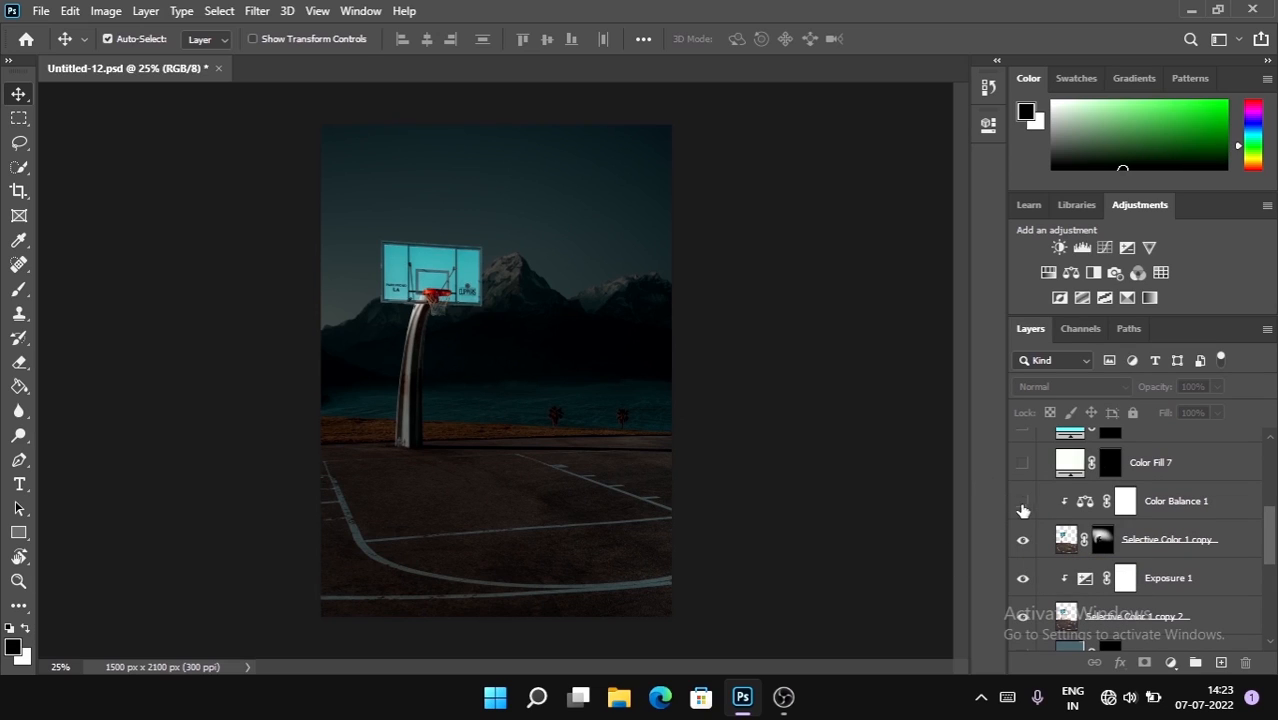
left_click(1023, 502)
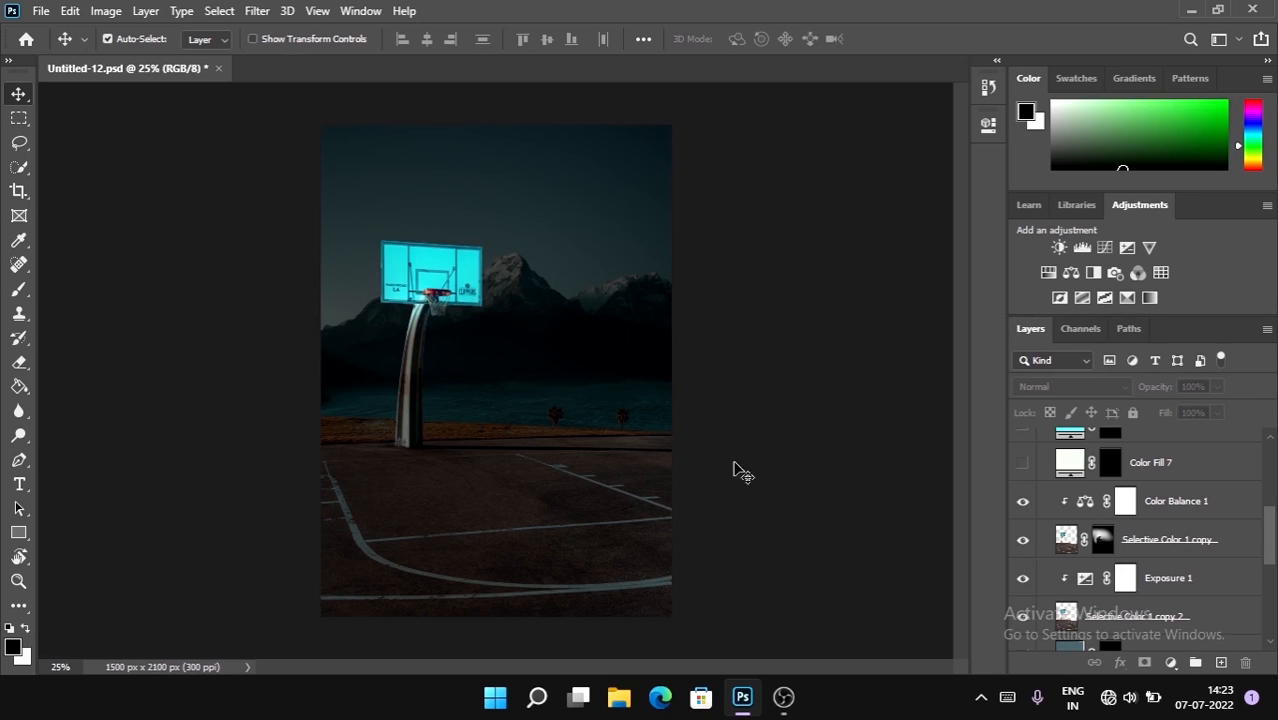
Show the cyan Color Fill 1 glow around the backboard and the smoke layer in front of the mountains.
scroll(1105, 485, "up", 1)
left_click(1022, 465)
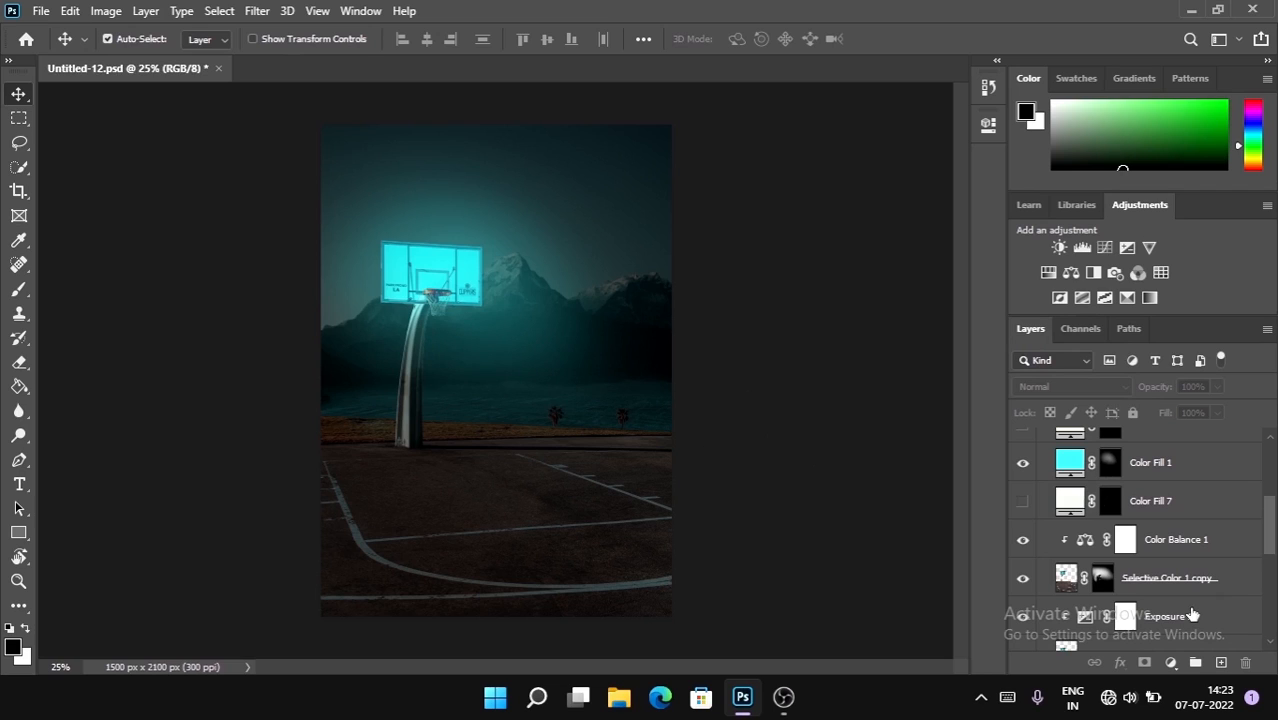
scroll(1110, 590, "down", 3)
scroll(1110, 595, "down", 1)
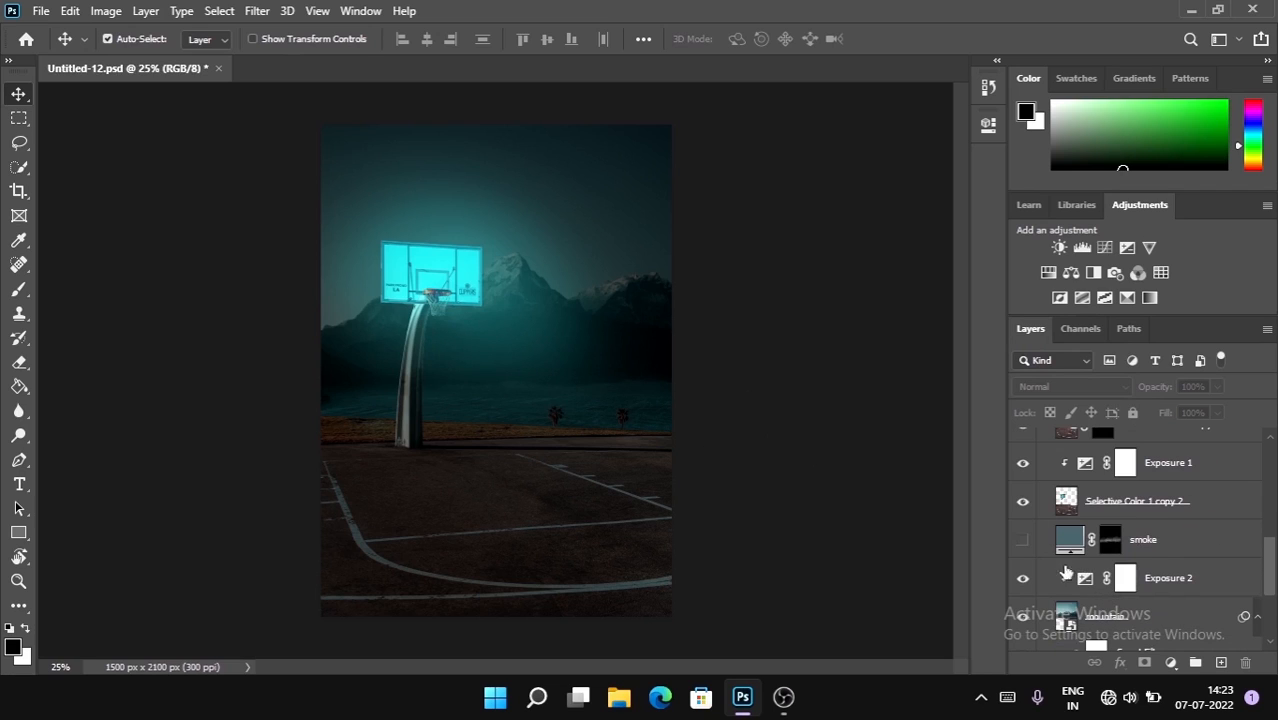
left_click(1020, 541)
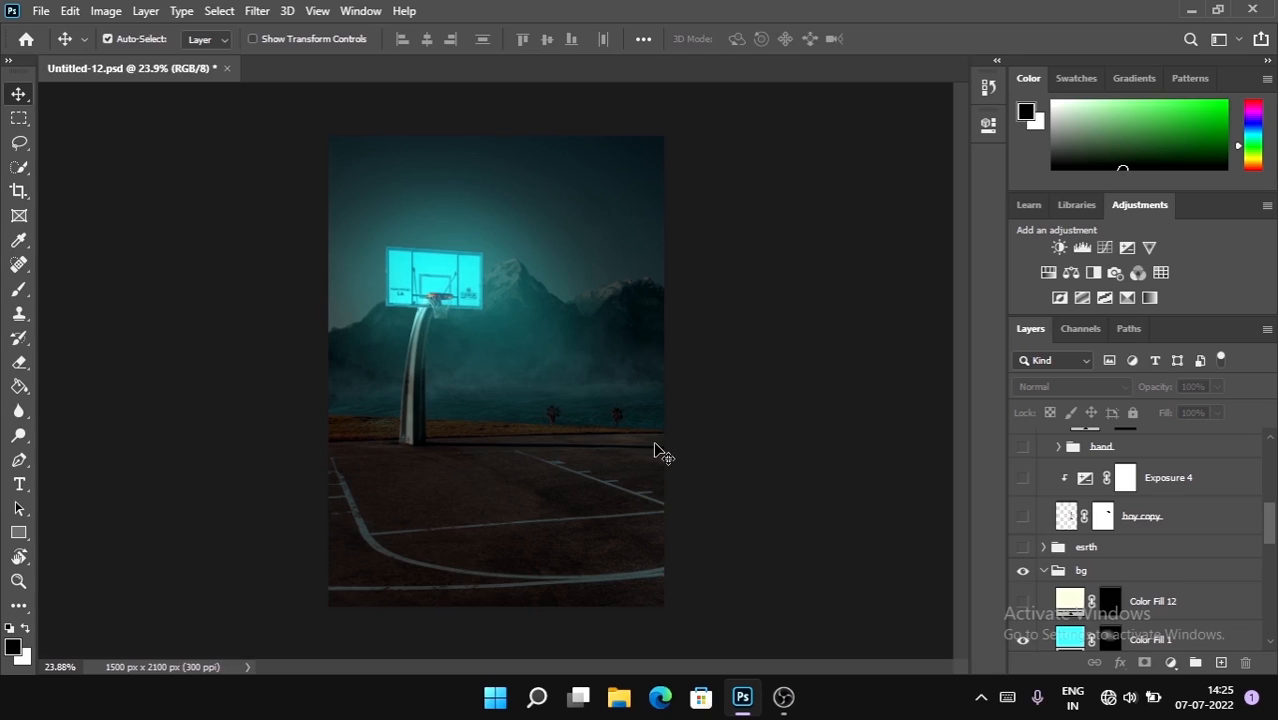
Show the boy copy layer and its clipped Exposure 4 adjustment in the boy group.
left_click(1023, 516)
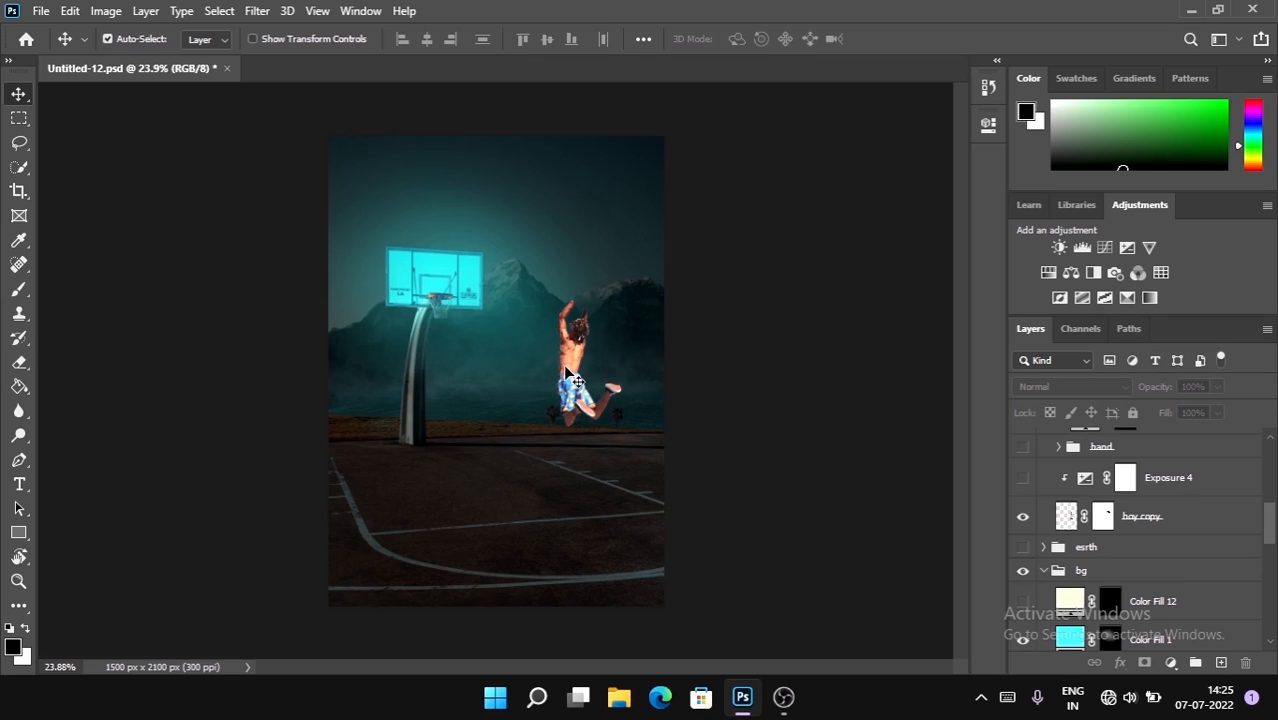
left_click(1020, 482)
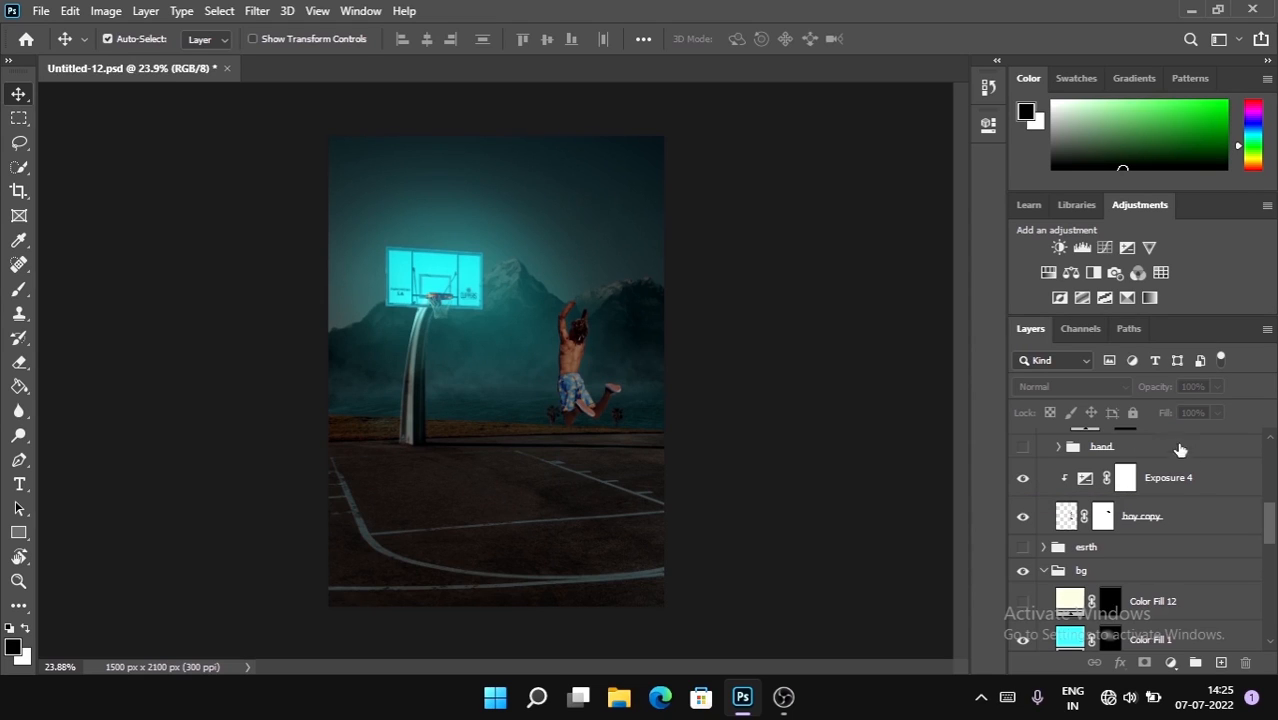
Make the hand group above Exposure 4 visible and select it.
scroll(1212, 514, "up", 1)
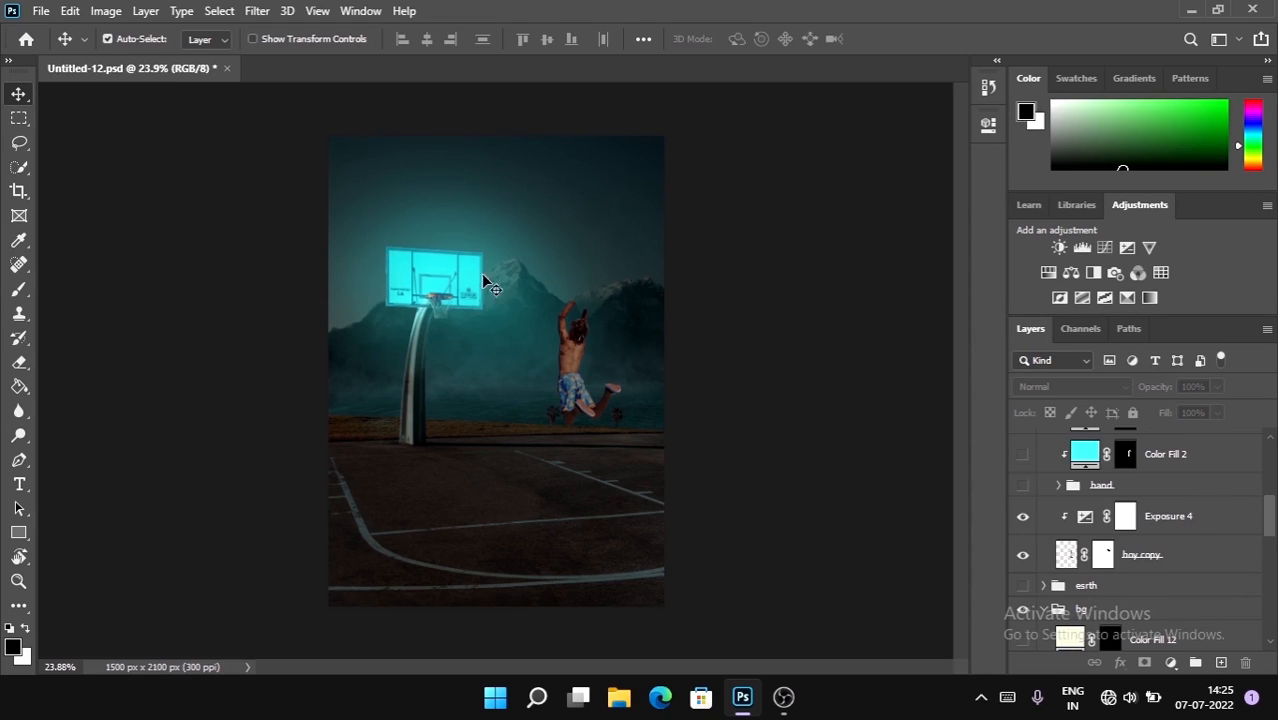
scroll(575, 340, "up", 5)
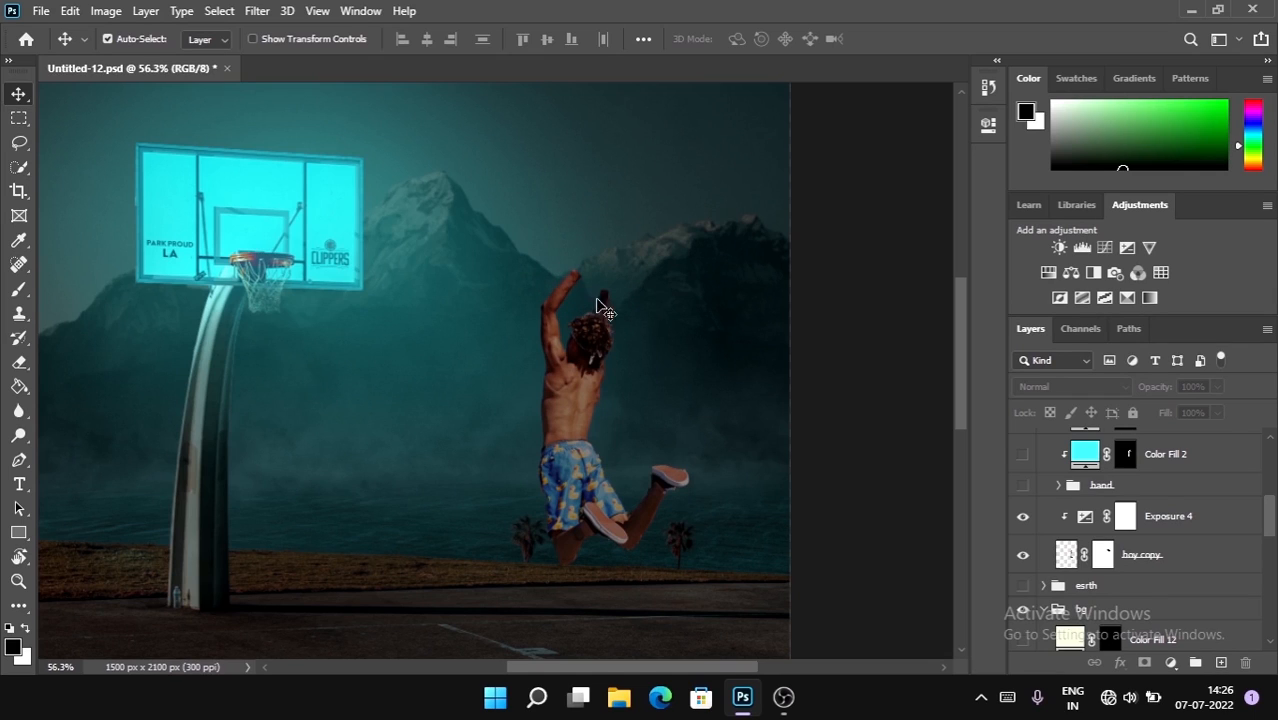
left_click(1023, 487)
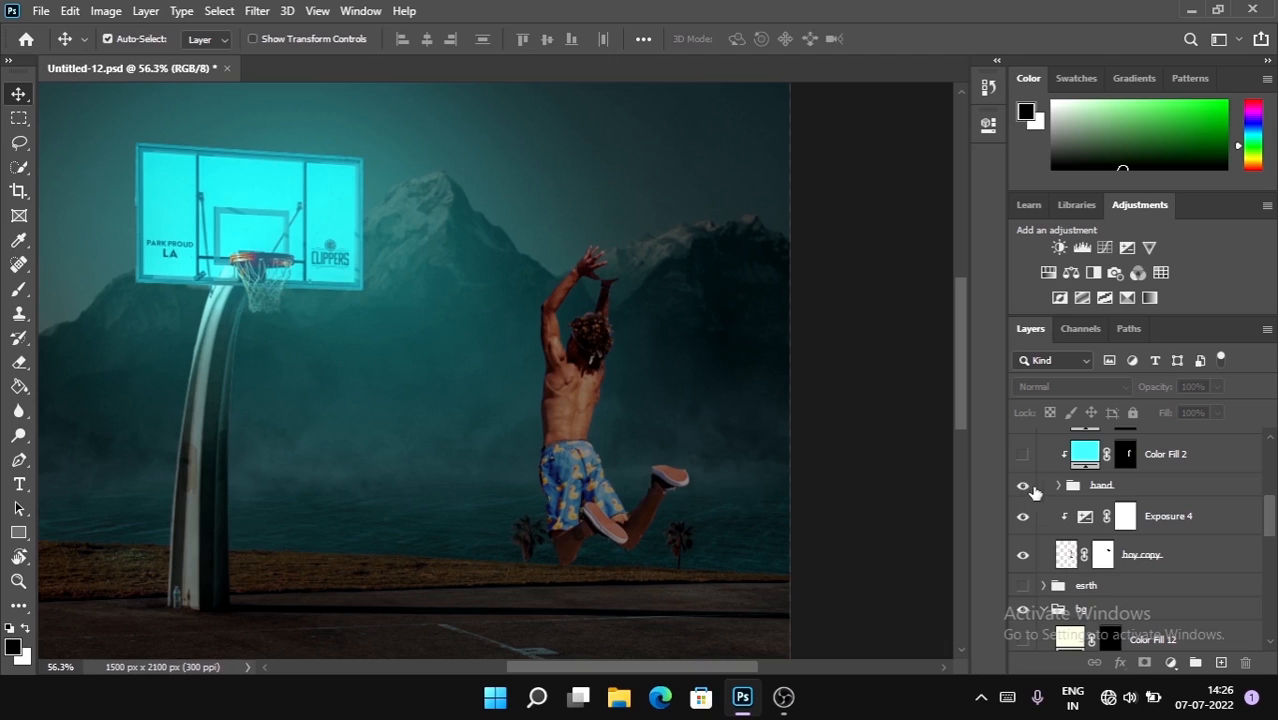
left_click(1064, 487)
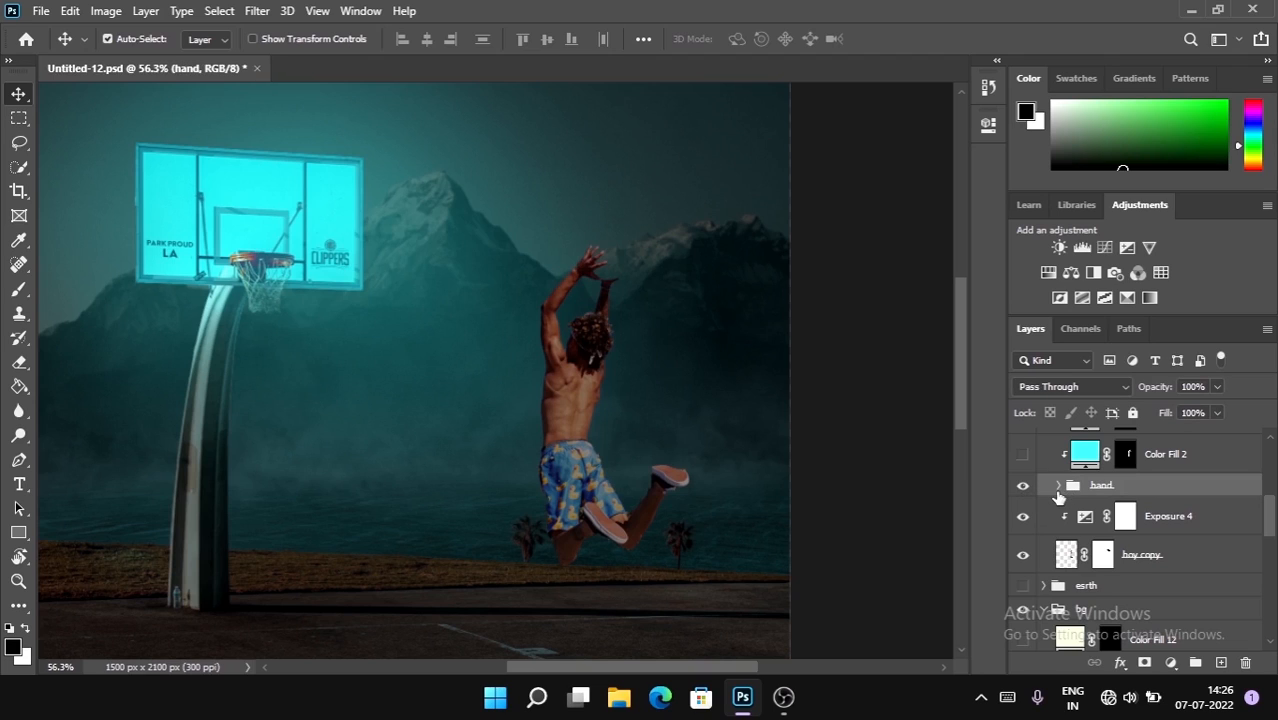
left_click(1059, 487)
left_click(1059, 487)
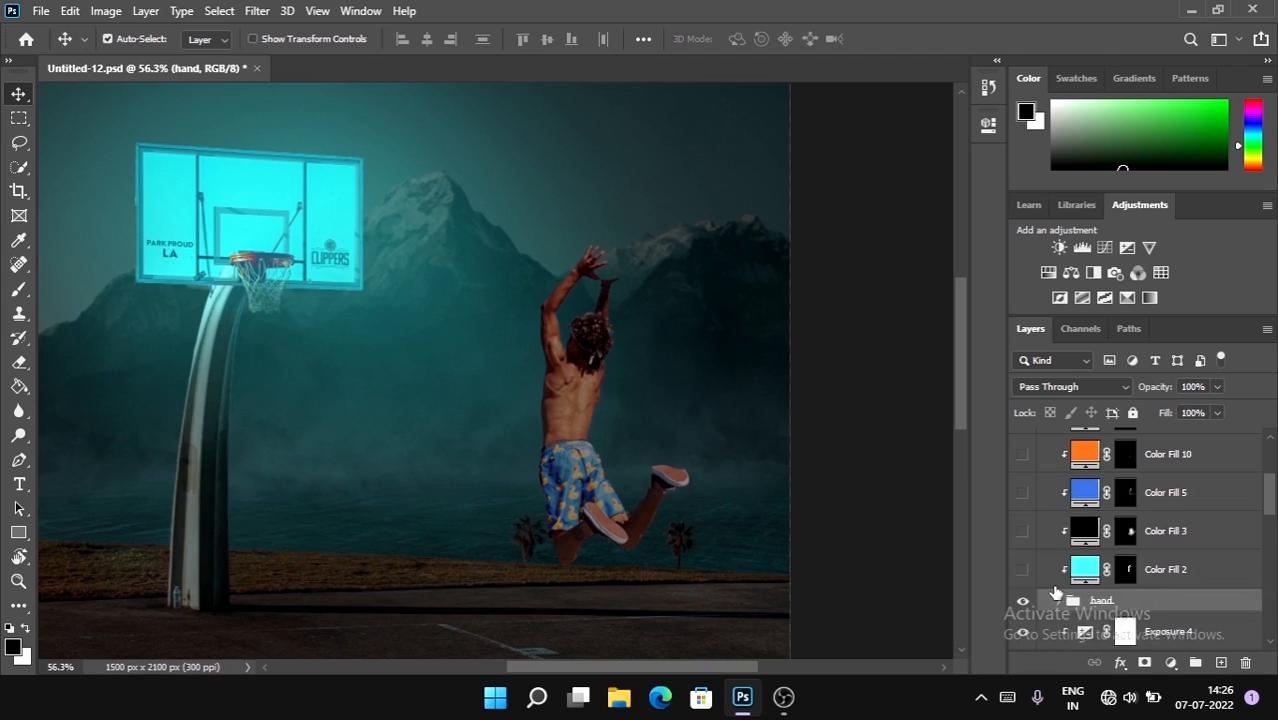
Show the earth layer in the esrth group and examine the globe between the boy's hands up close.
scroll(1055, 592, "up", 3)
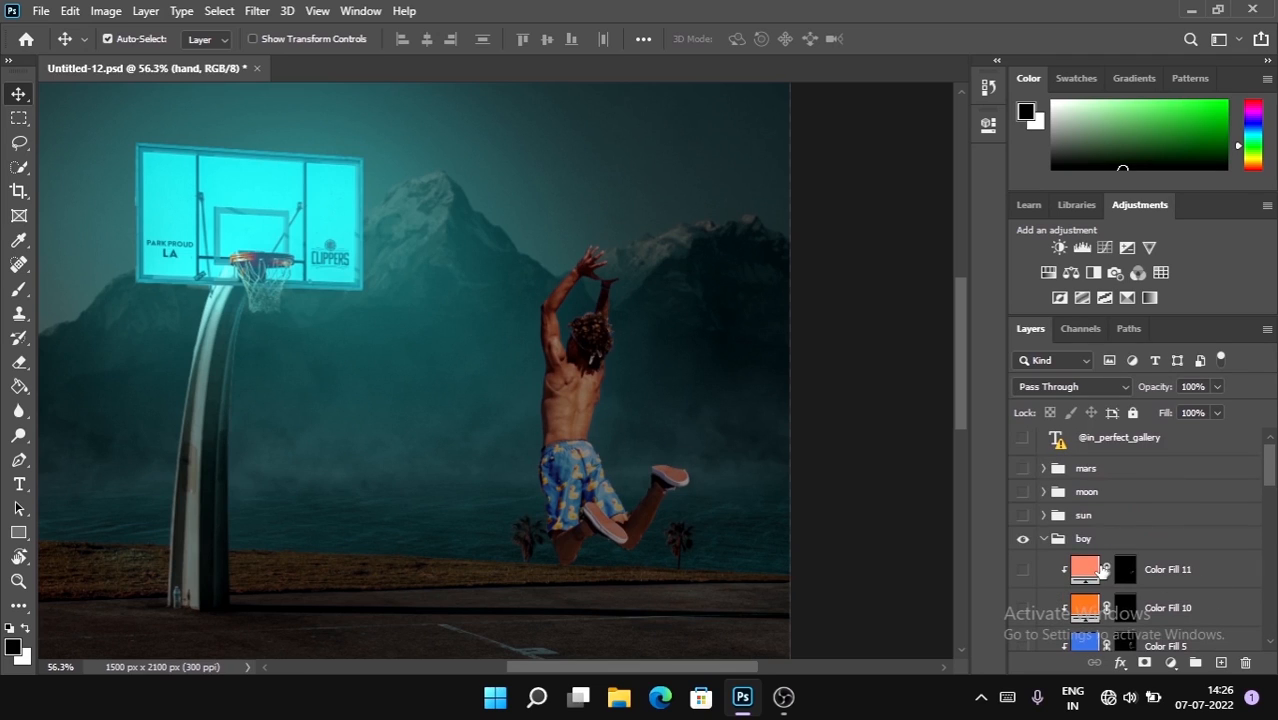
scroll(1101, 570, "down", 4)
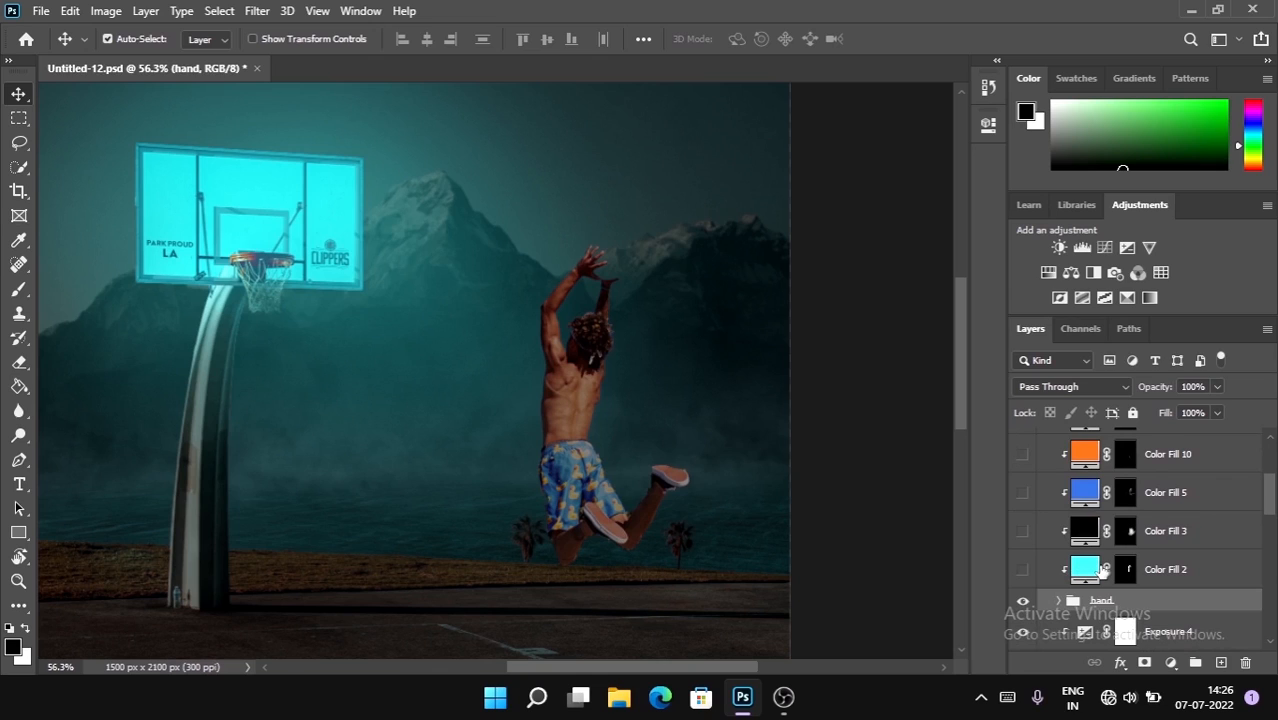
scroll(1101, 570, "down", 3)
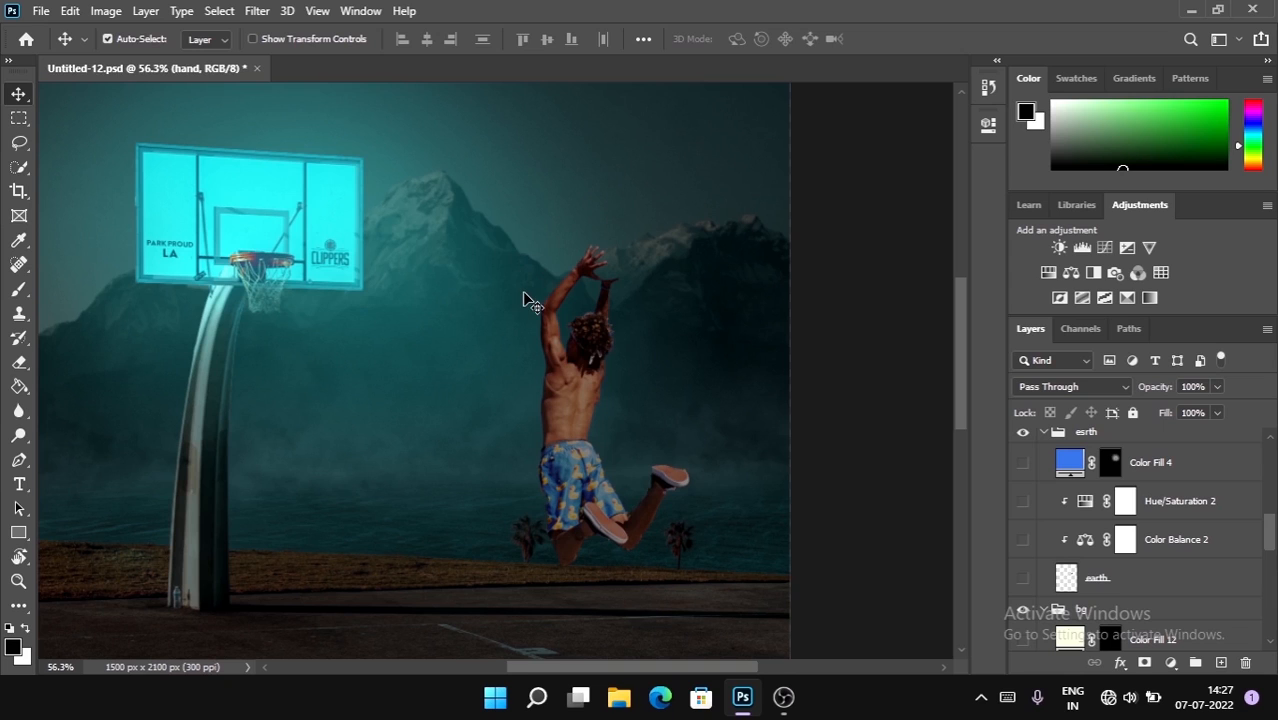
scroll(645, 290, "down", 1)
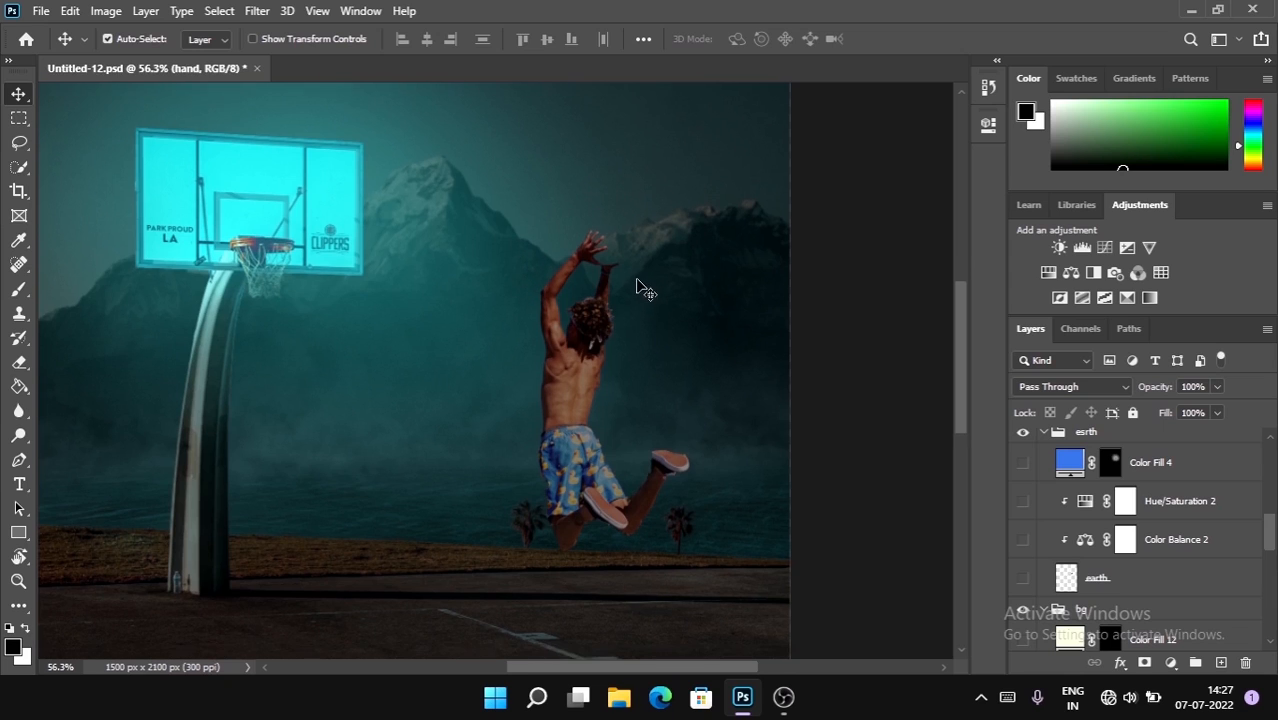
scroll(630, 252, "down", 3, "alt")
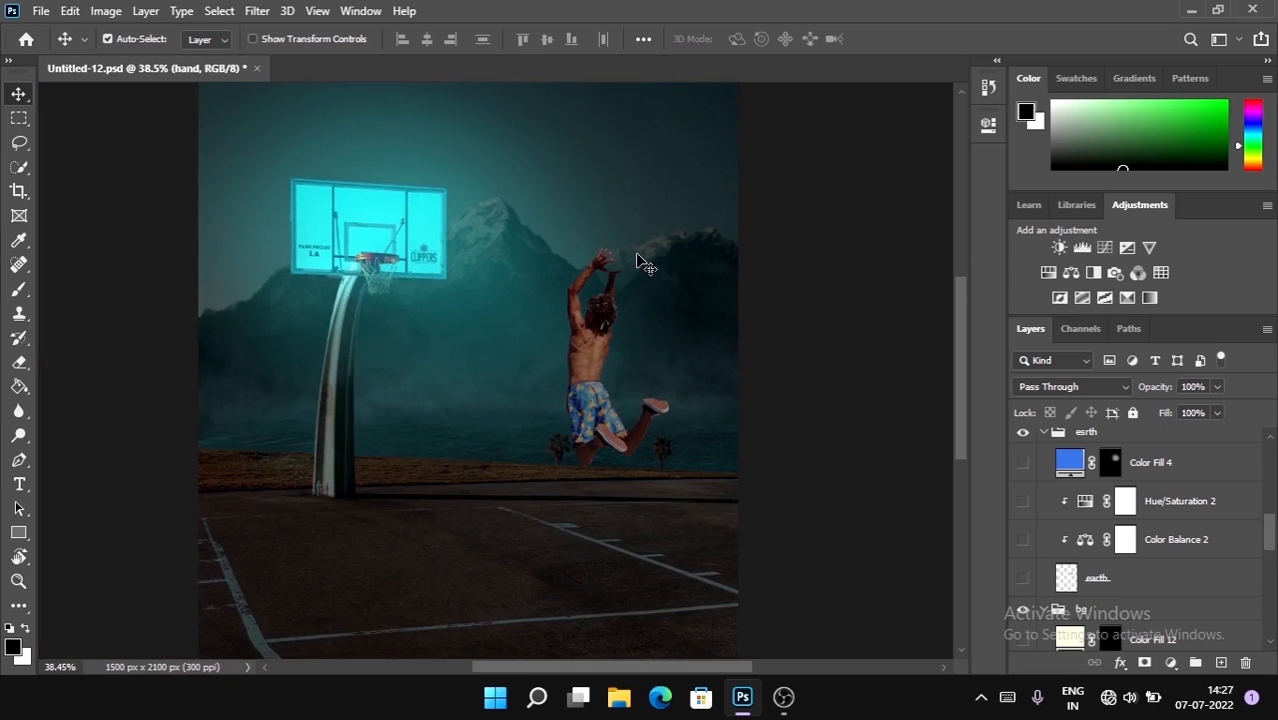
scroll(643, 262, "down", 2, "alt")
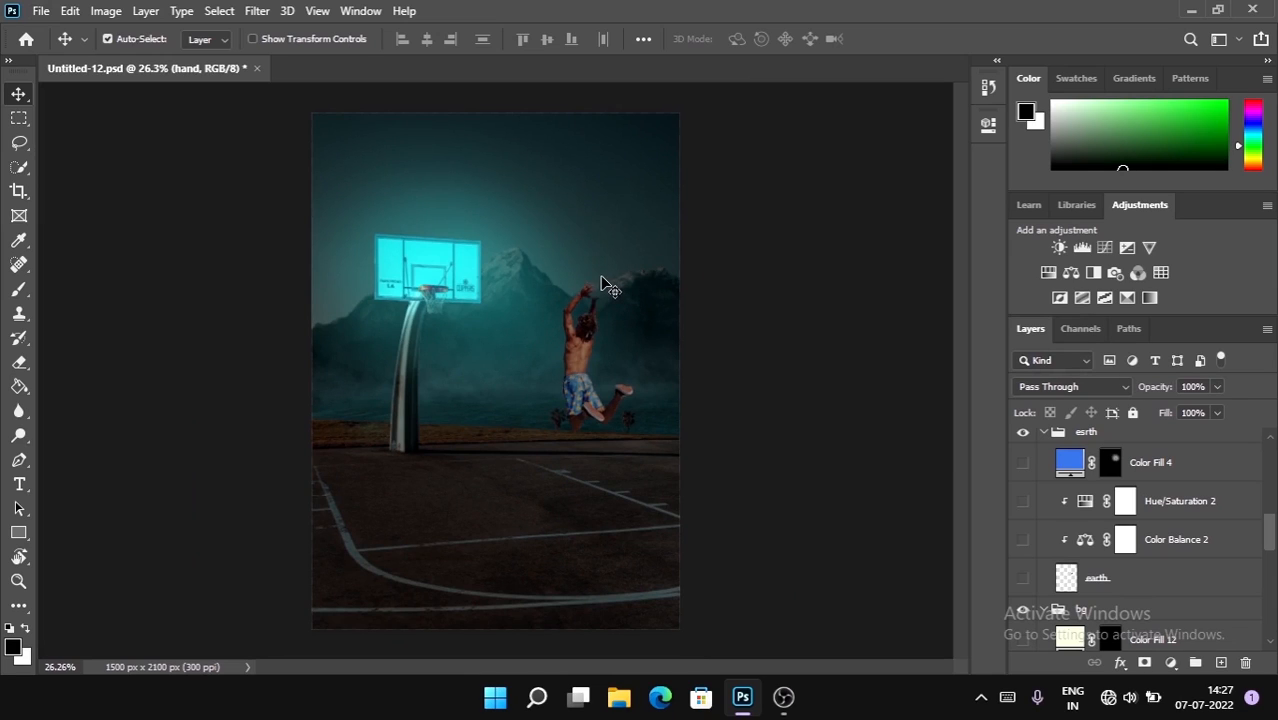
left_click(1021, 580)
scroll(604, 260, "up", 2)
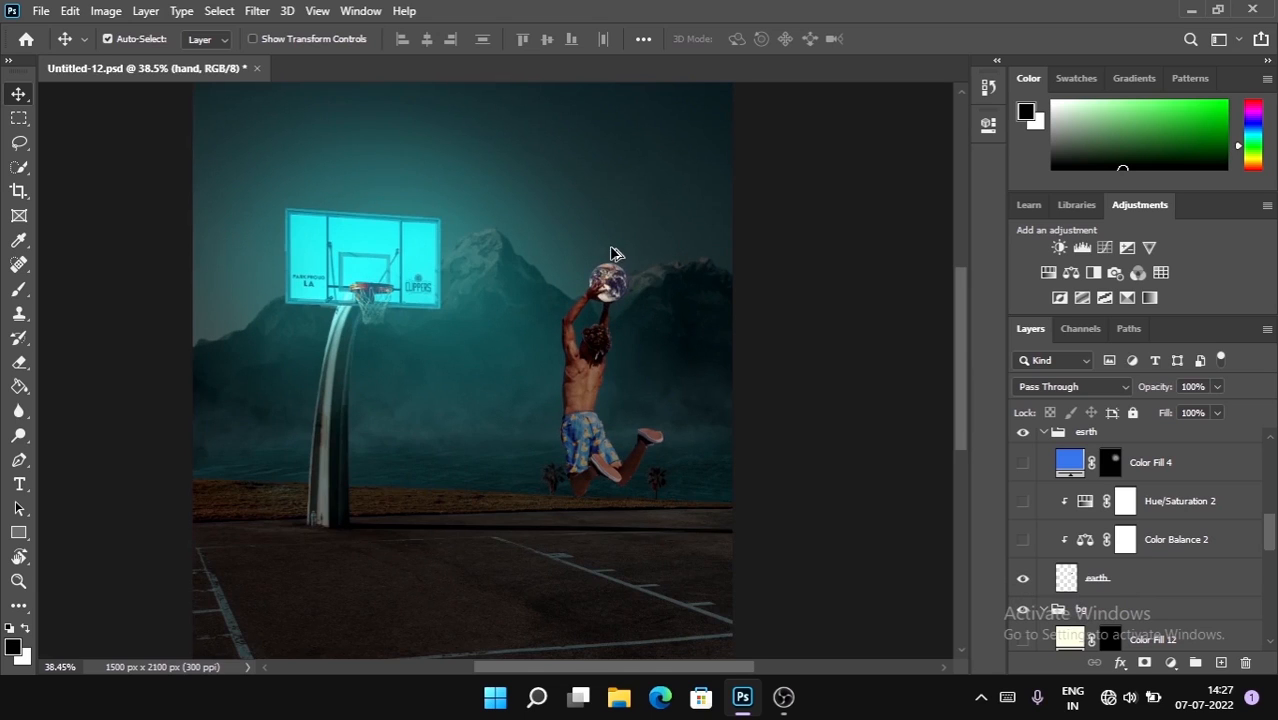
scroll(658, 272, "up", 3)
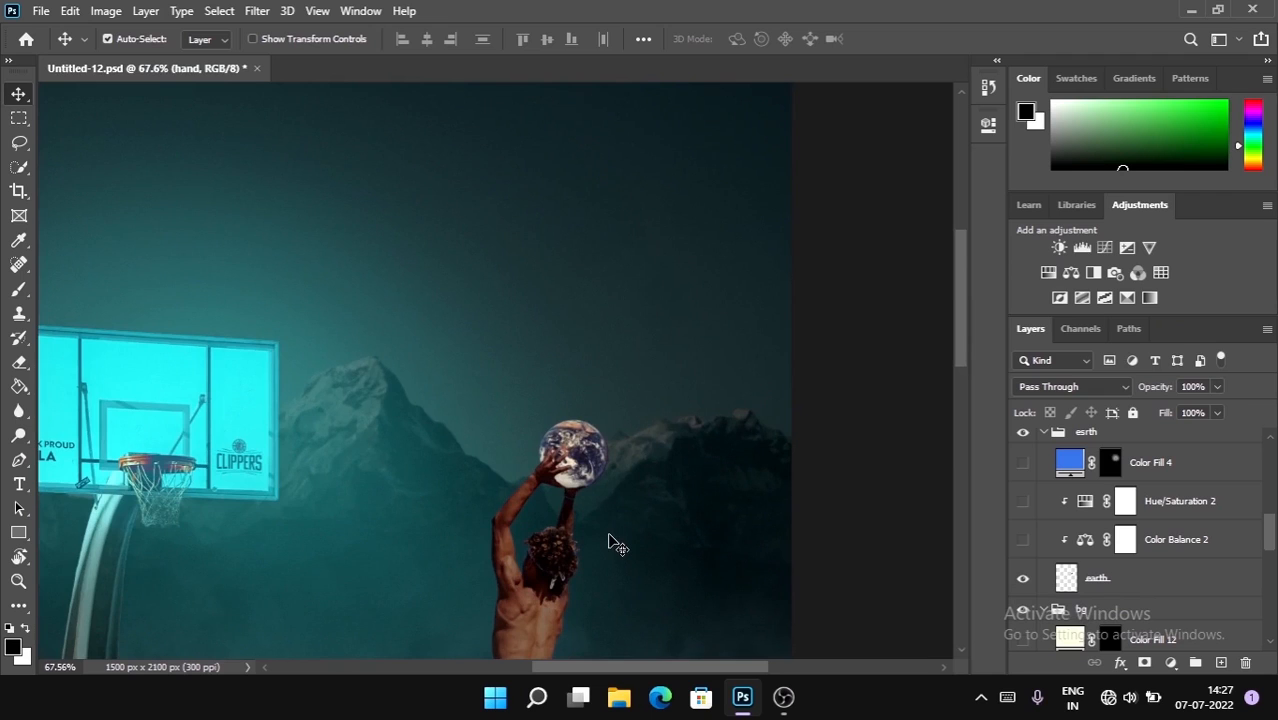
Show the clipped Color Balance 2 and Hue/Saturation 2 adjustments on the earth and the blue Color Fill 4 glow around it.
scroll(653, 365, "down", 3)
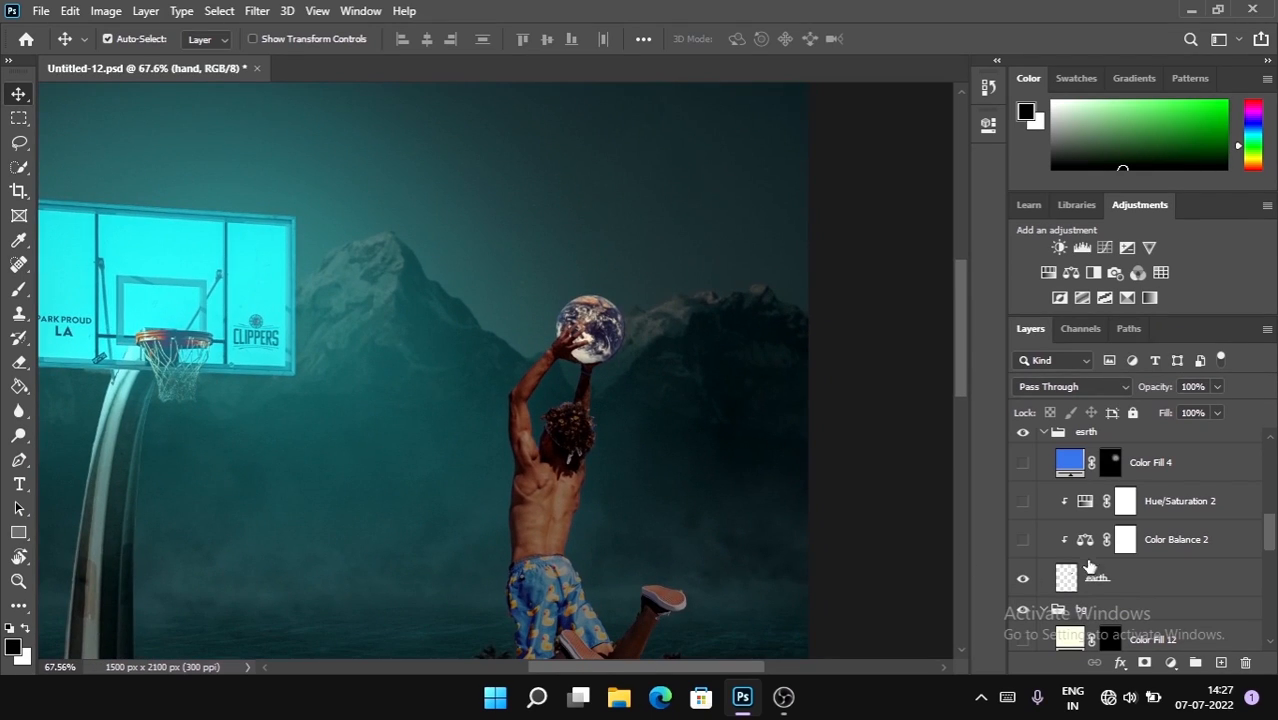
left_click(1023, 543)
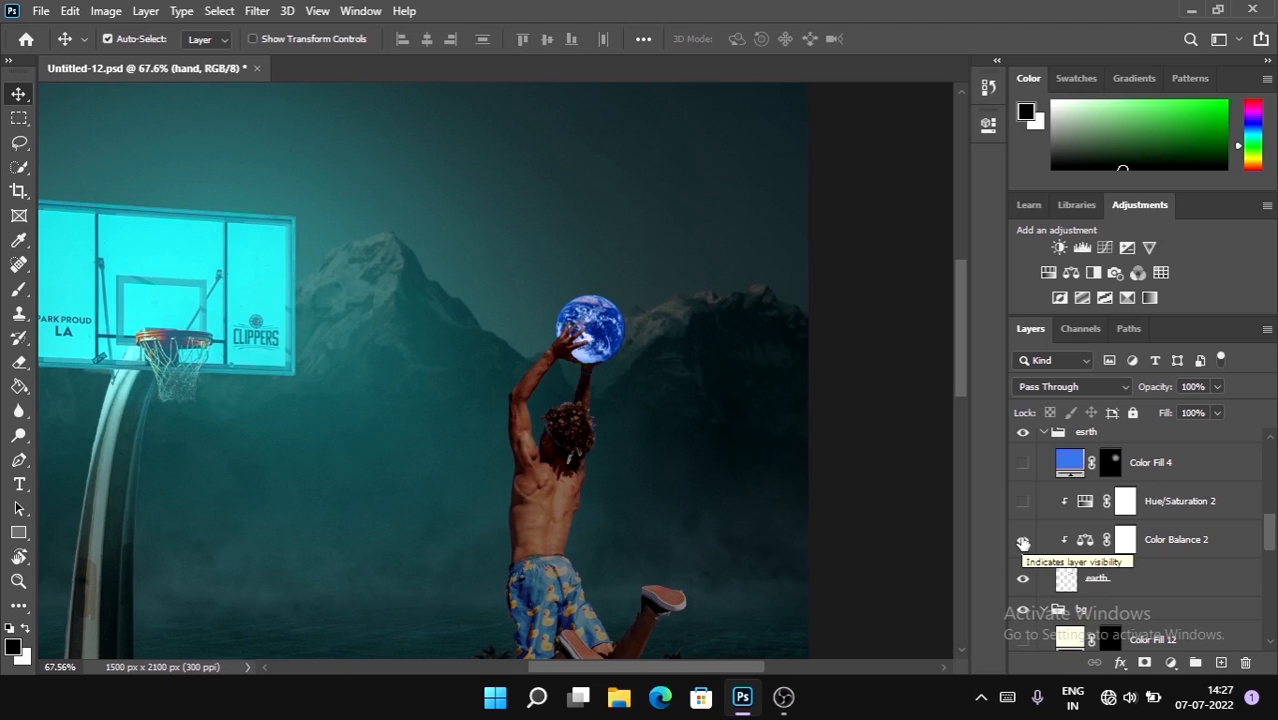
left_click(1022, 502)
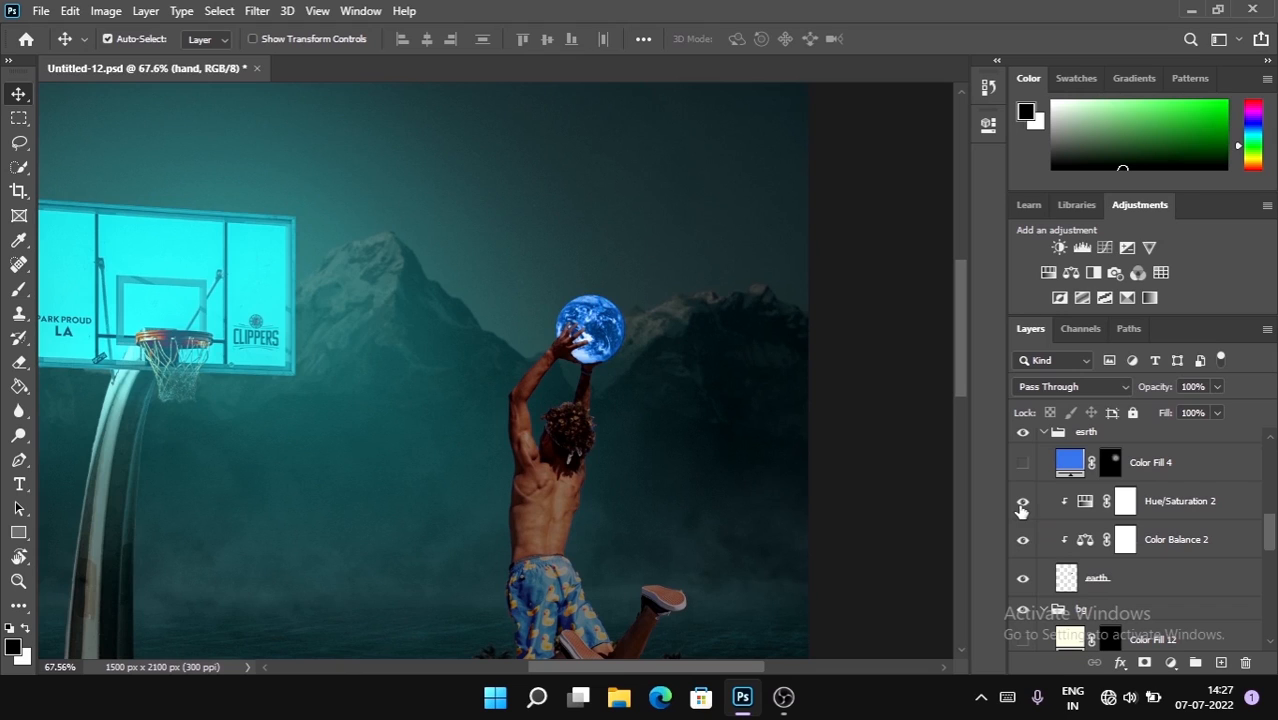
scroll(1021, 510, "up", 1)
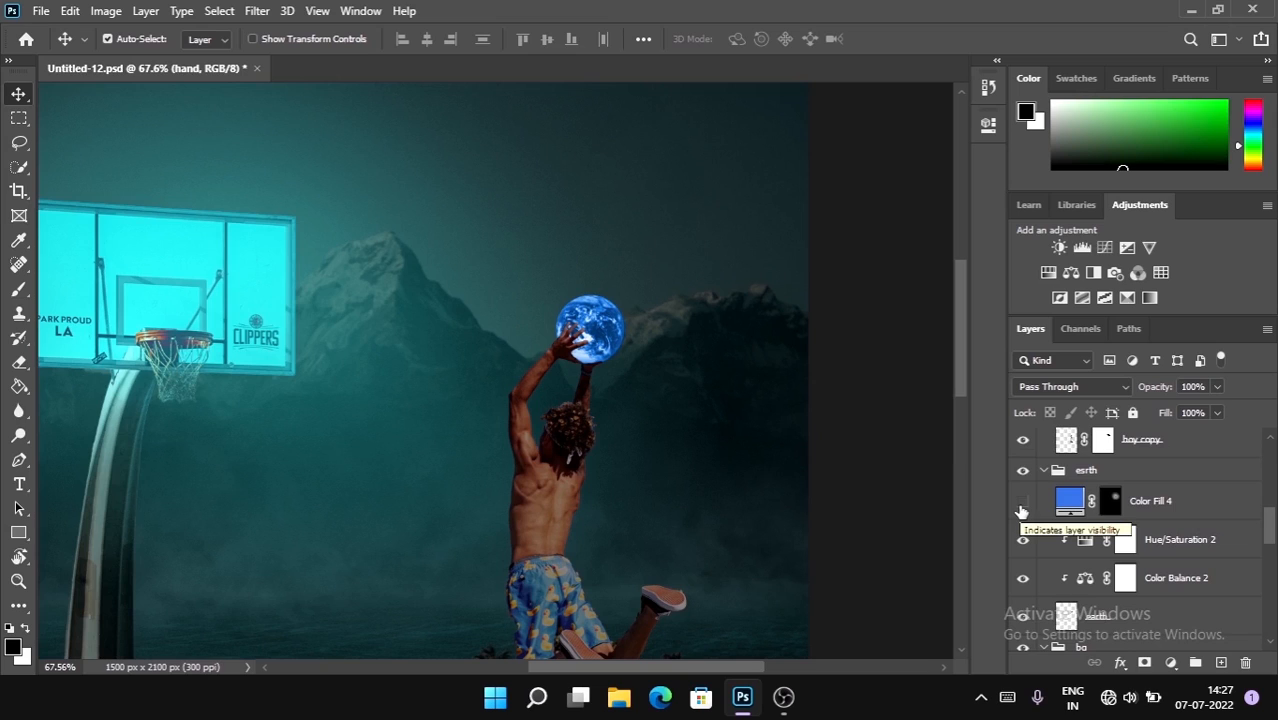
left_click(1021, 508)
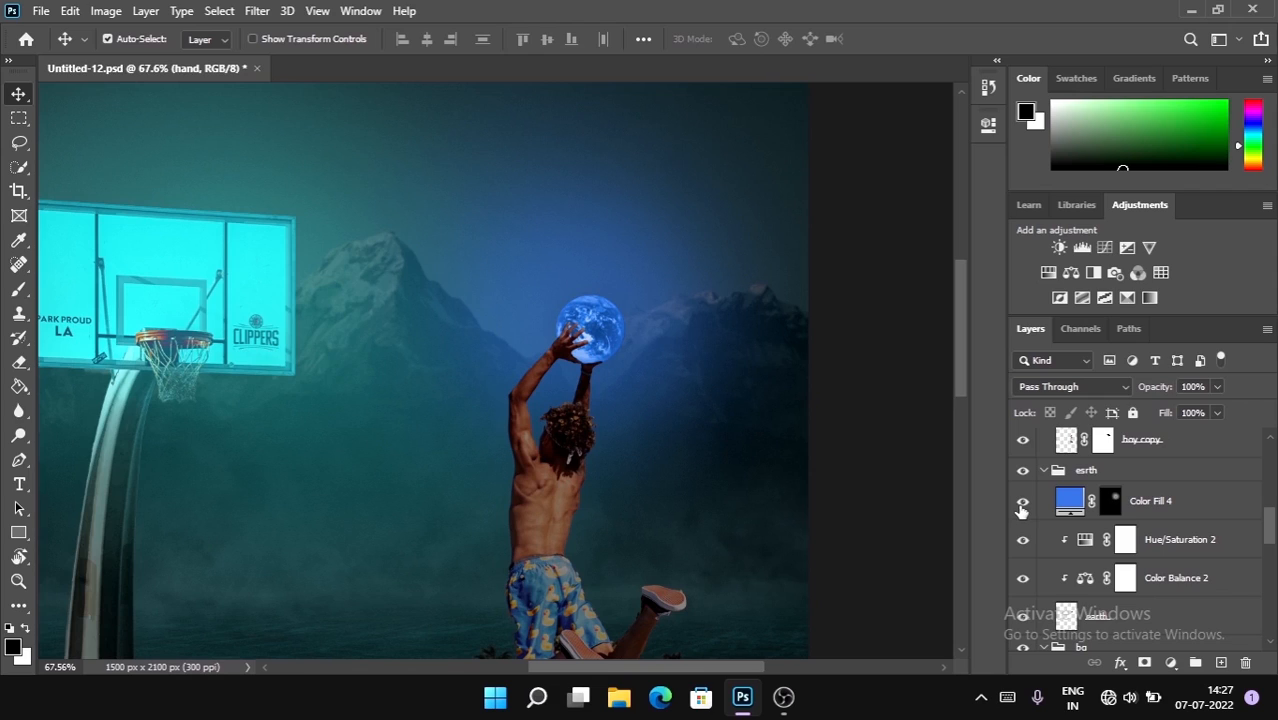
Show the cyan Color Fill 2 rim light clipped to the boy in the boy group.
scroll(1131, 522, "down", 2)
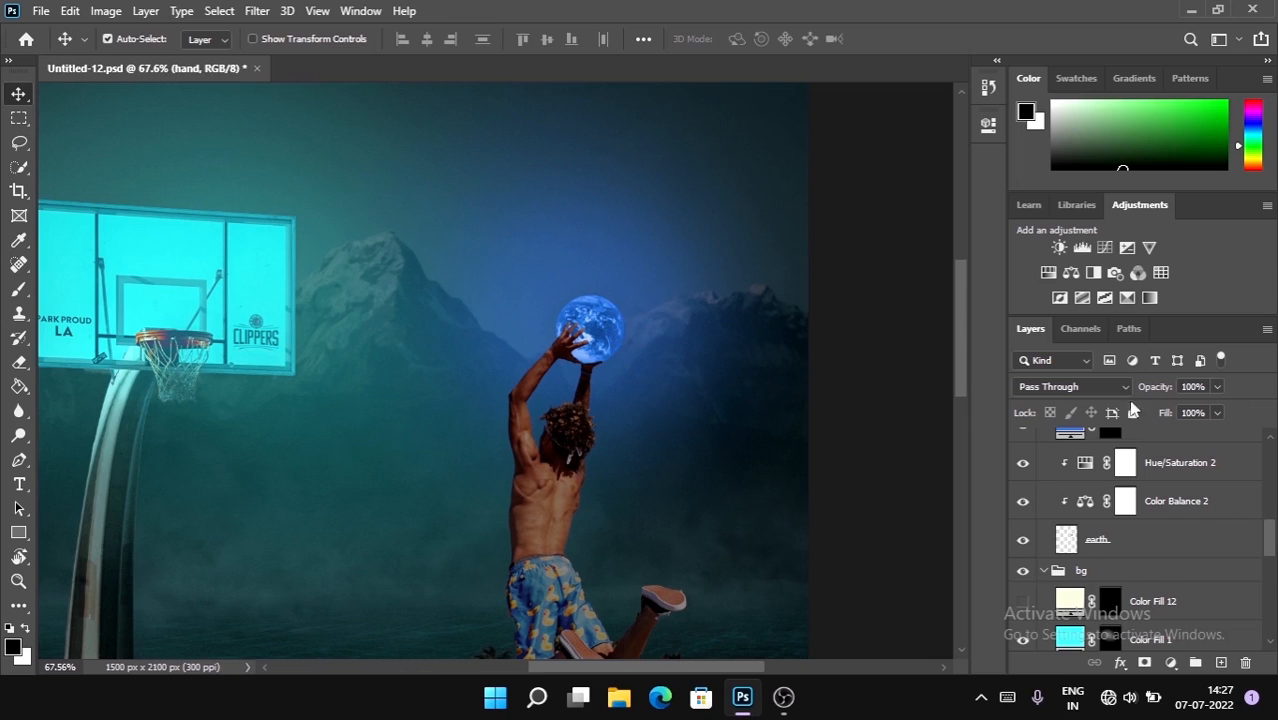
scroll(1195, 447, "down", 3)
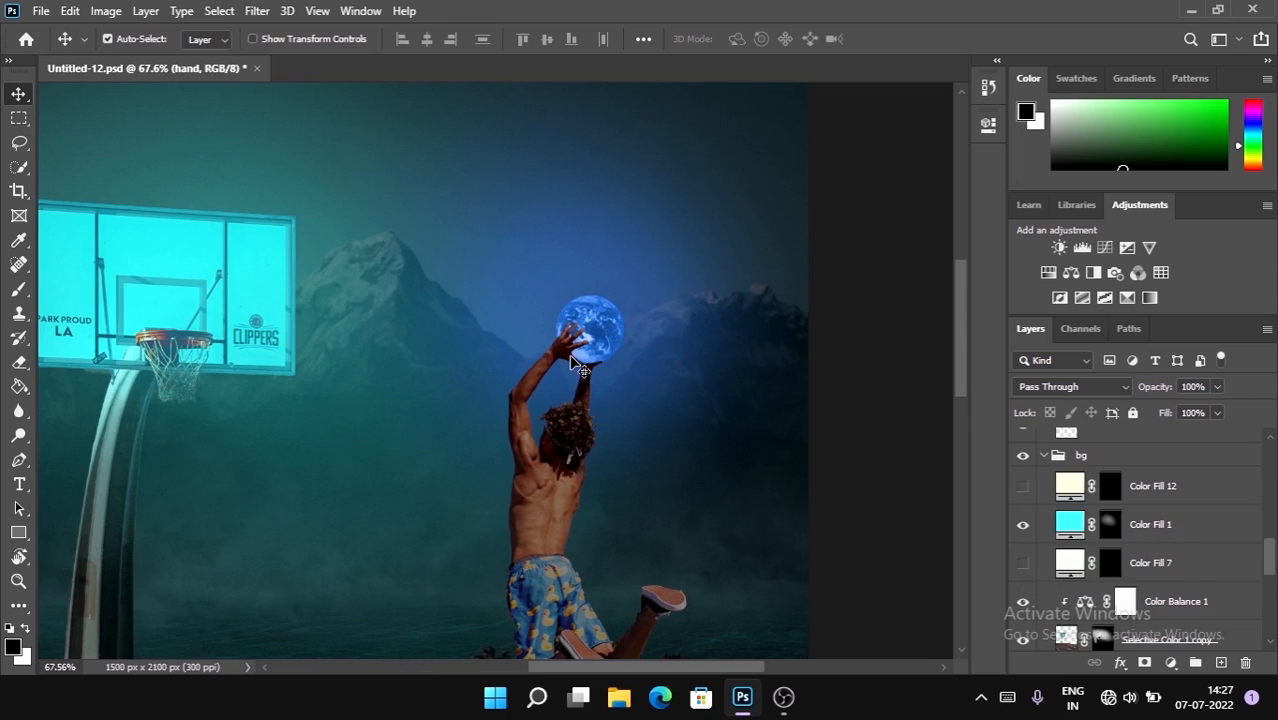
scroll(598, 357, "down", 2)
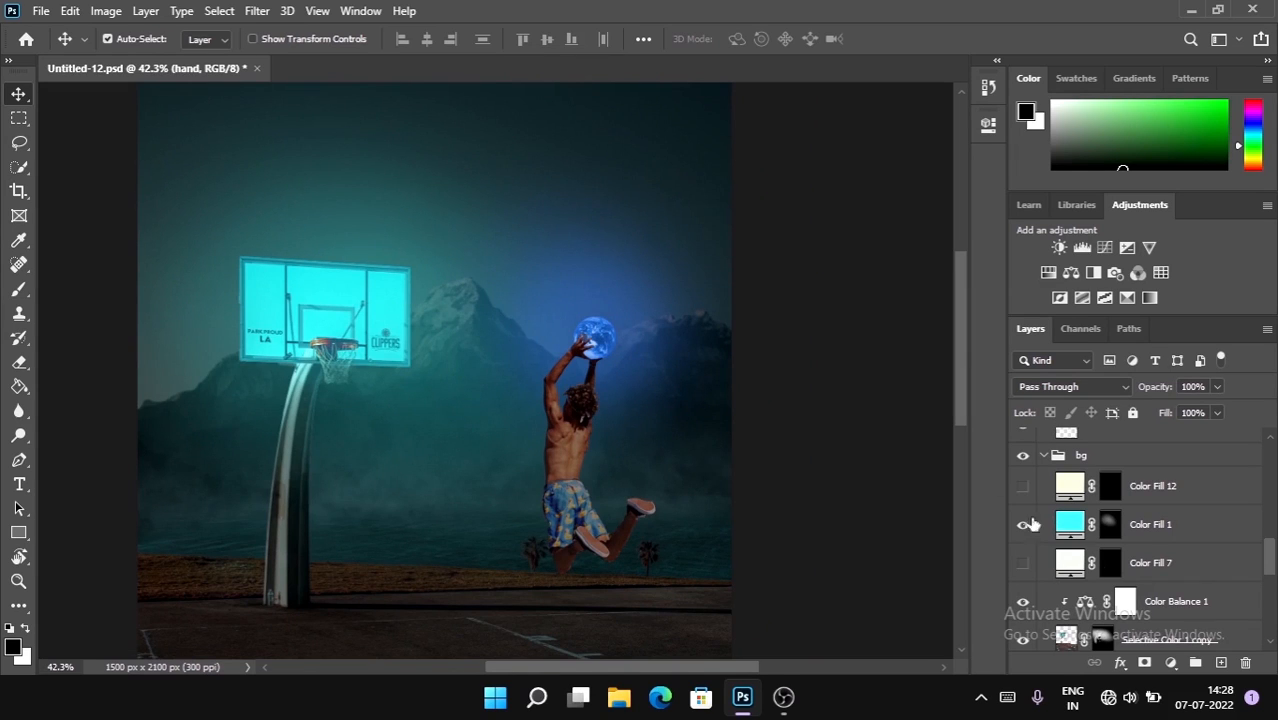
scroll(586, 362, "up", 1)
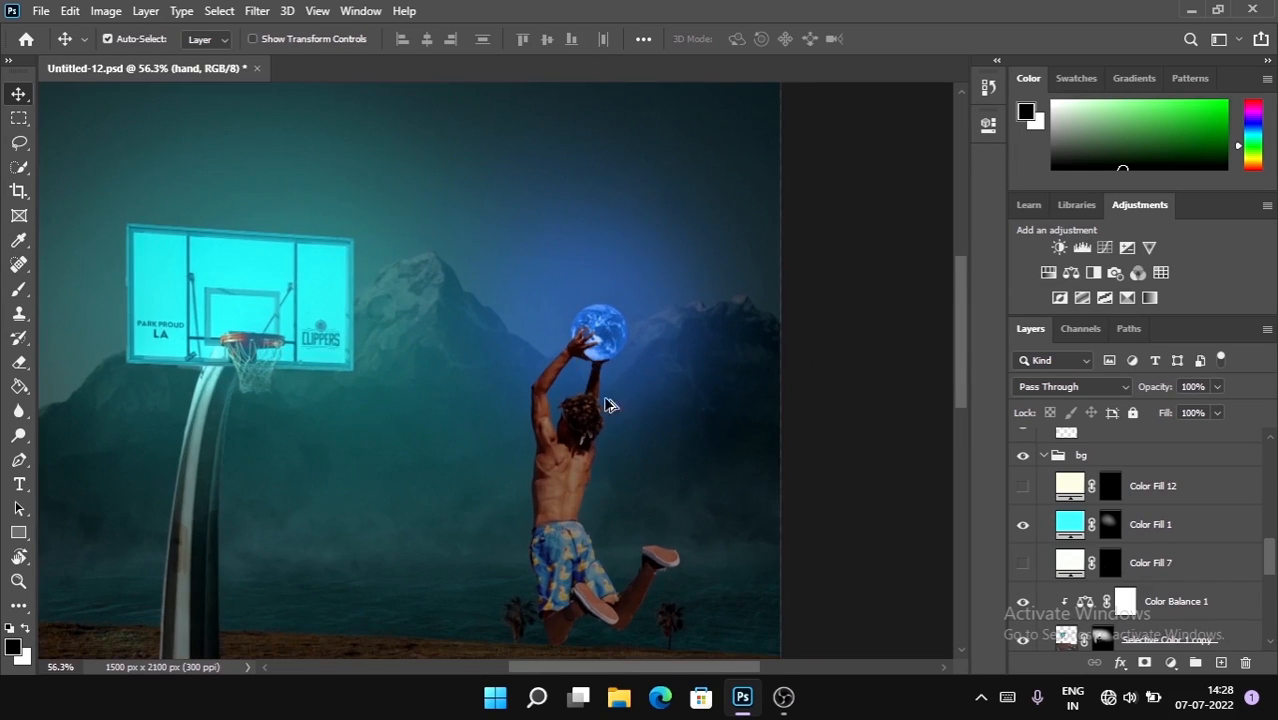
scroll(586, 362, "up", 1)
left_click_drag(583, 378, 604, 351)
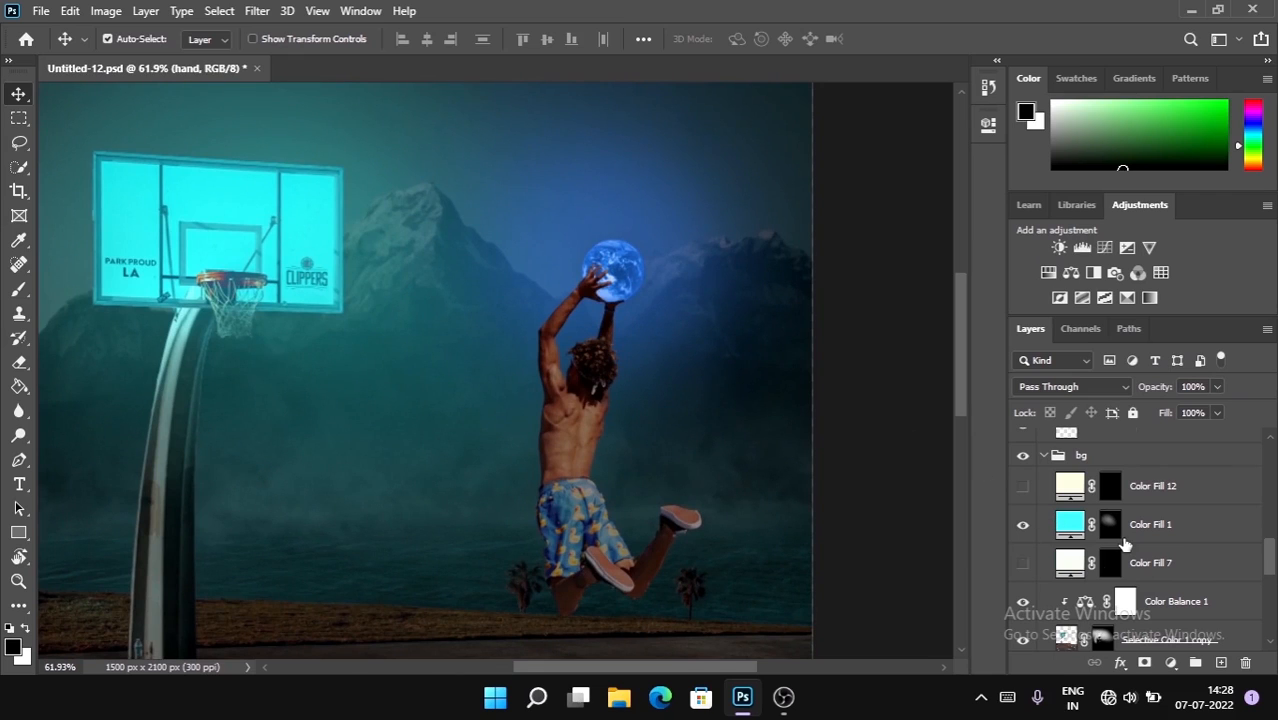
scroll(1125, 543, "up", 2)
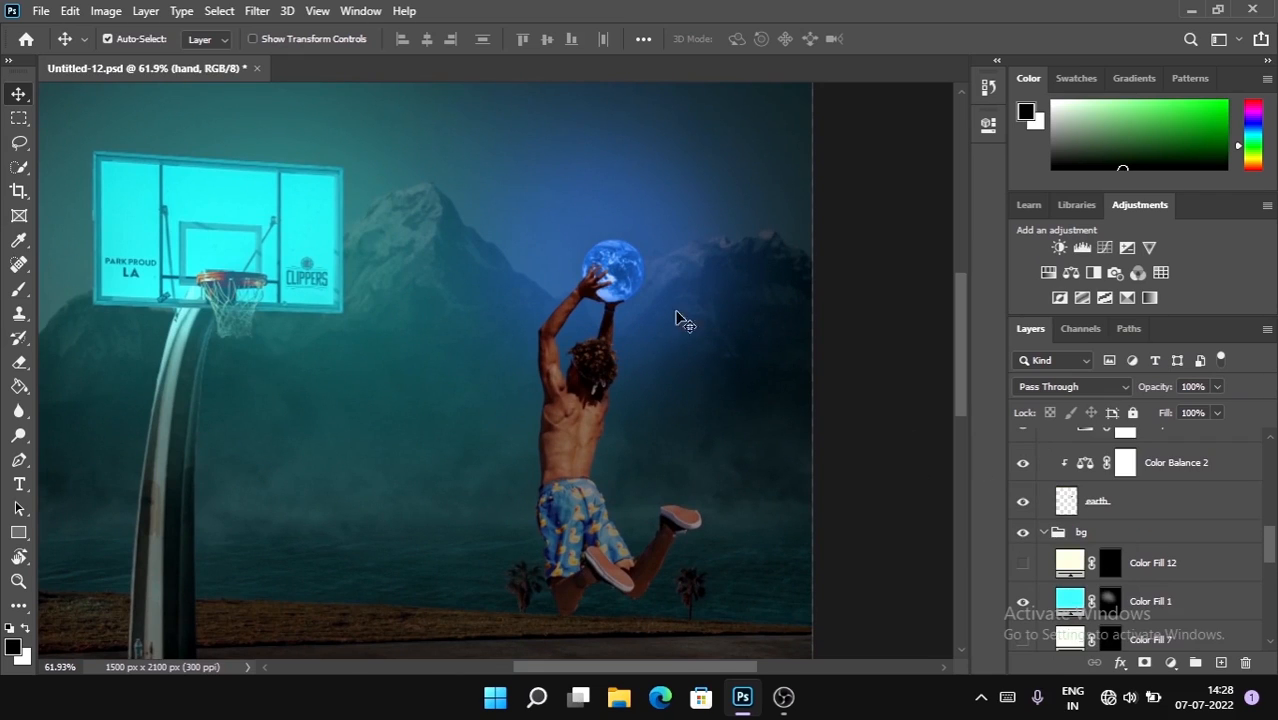
scroll(1141, 512, "up", 2)
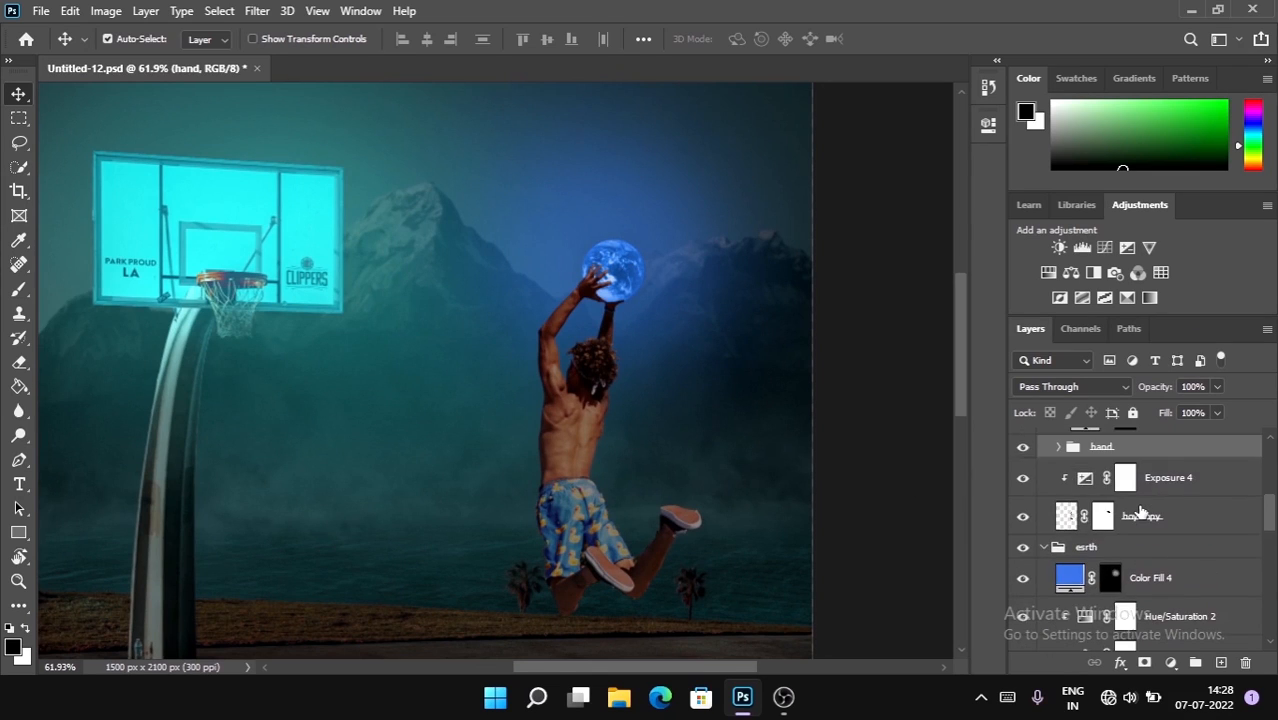
scroll(1141, 513, "up", 4)
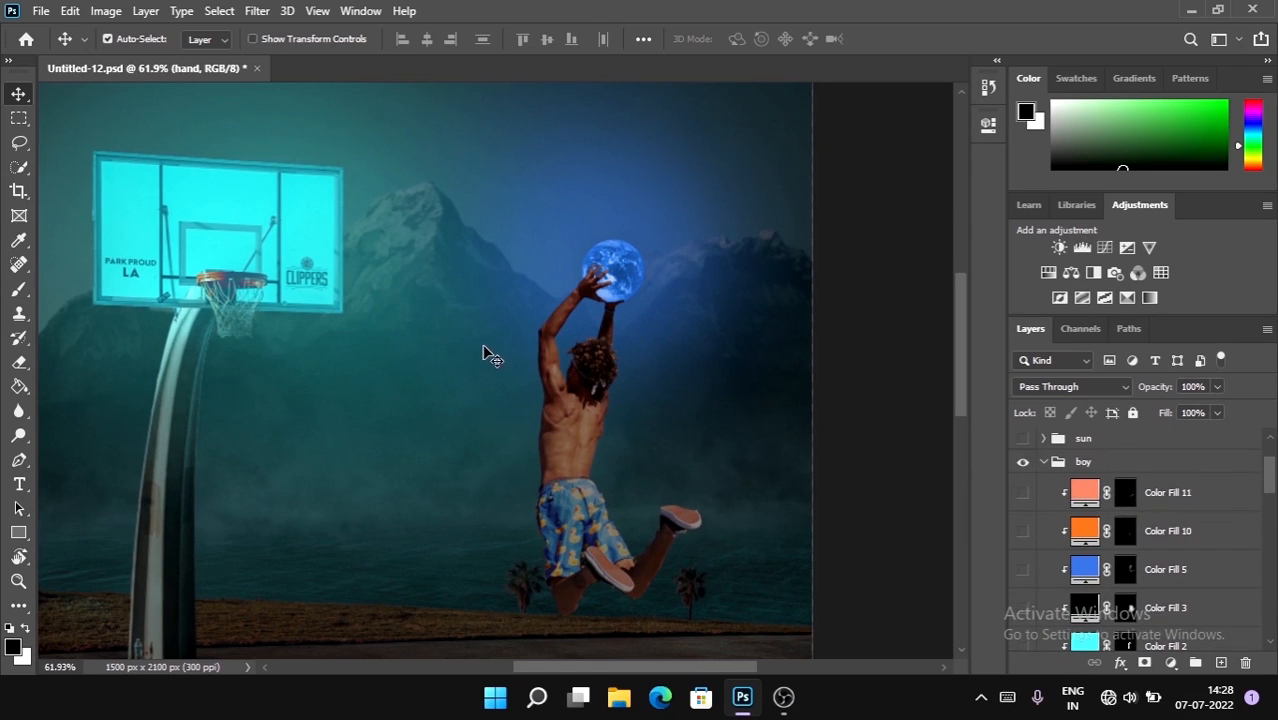
scroll(1080, 508, "down", 1)
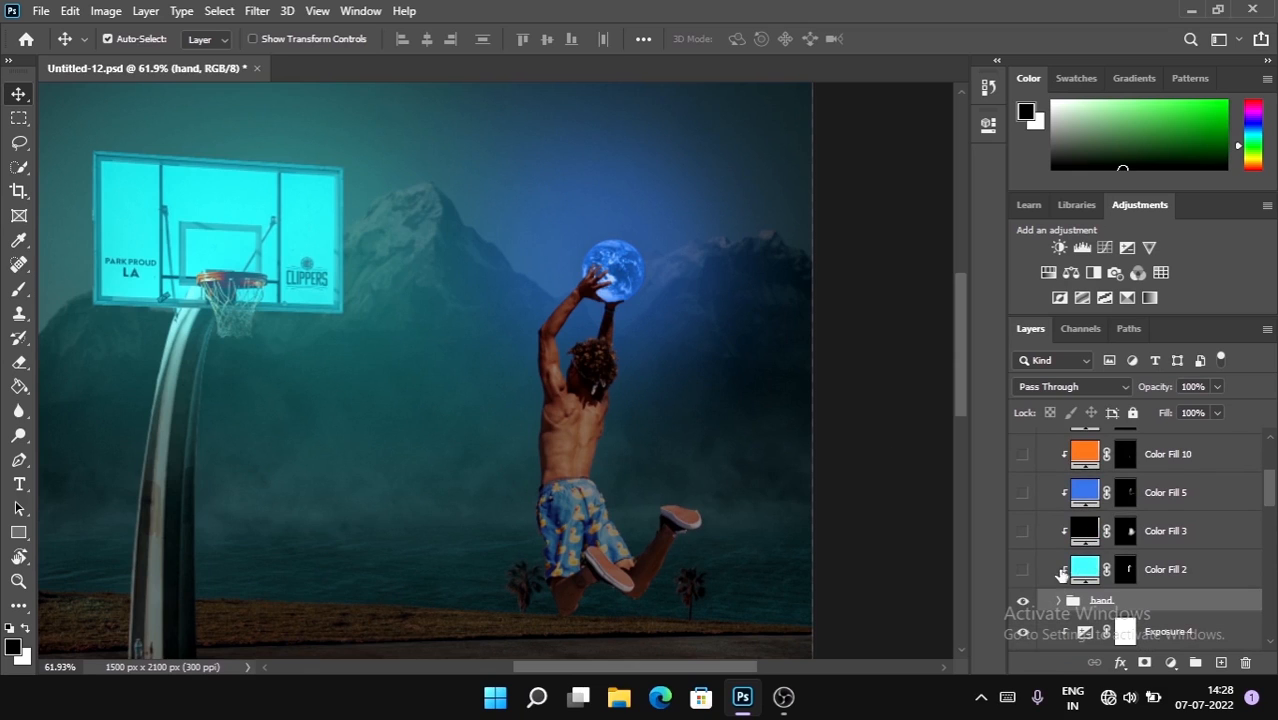
left_click(1021, 569)
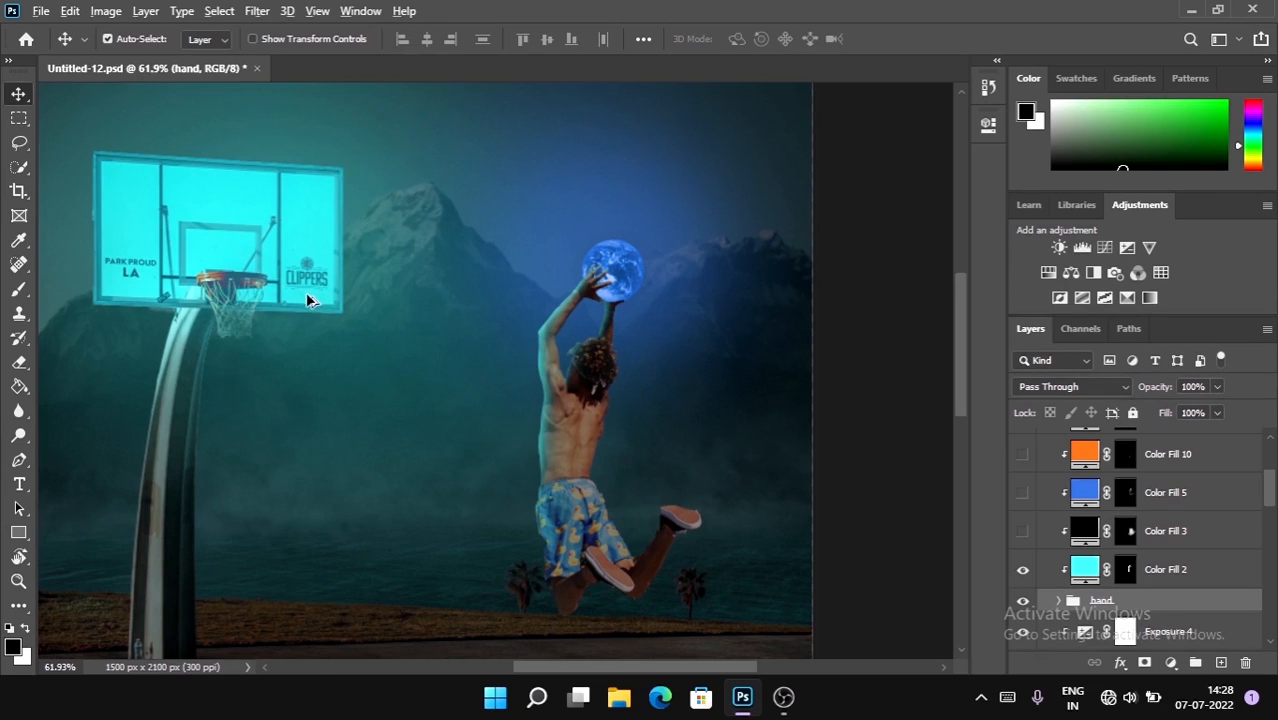
Show the black Color Fill 3 shading and the blue Color Fill 5 light clipped to the boy.
scroll(306, 292, "down", 3)
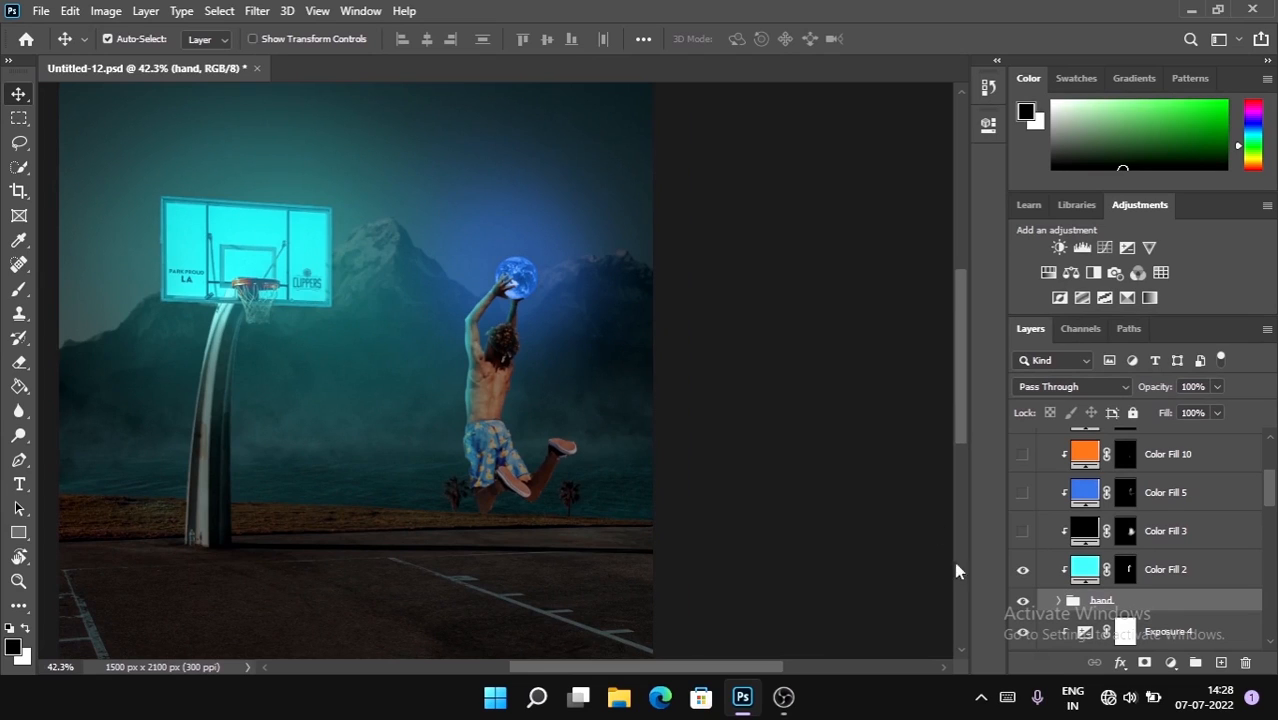
left_click(1023, 532)
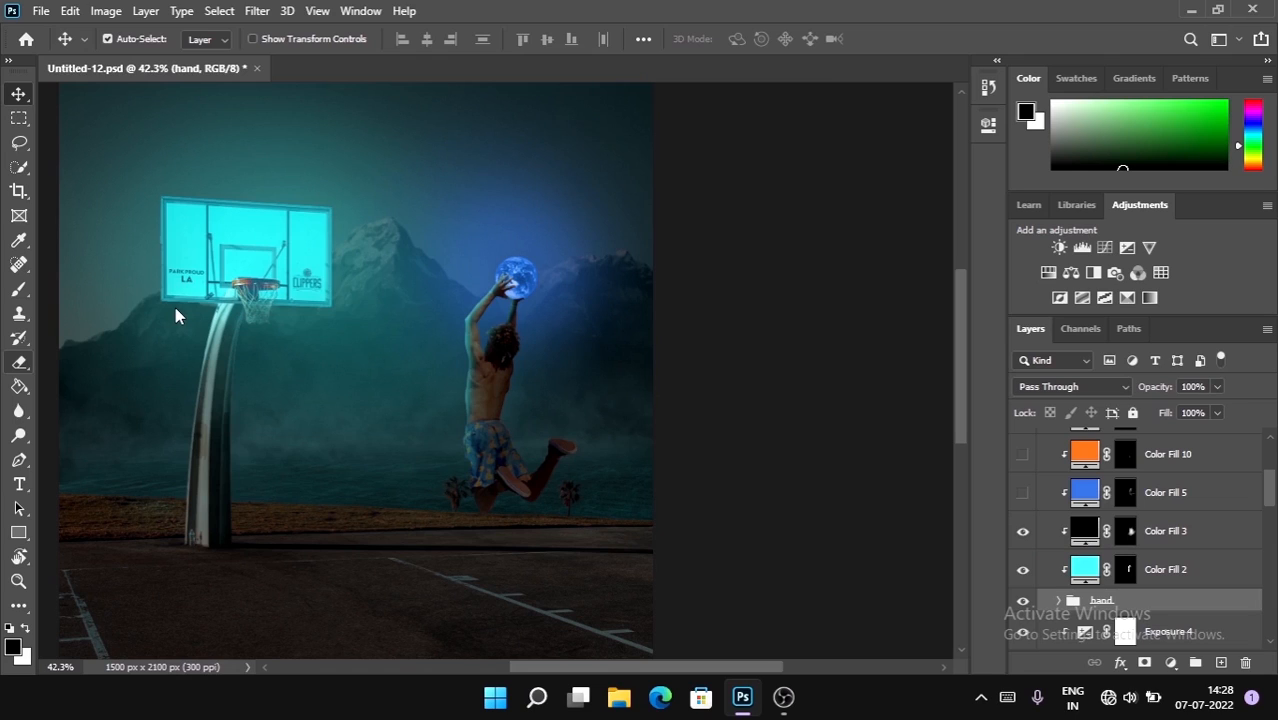
key("v")
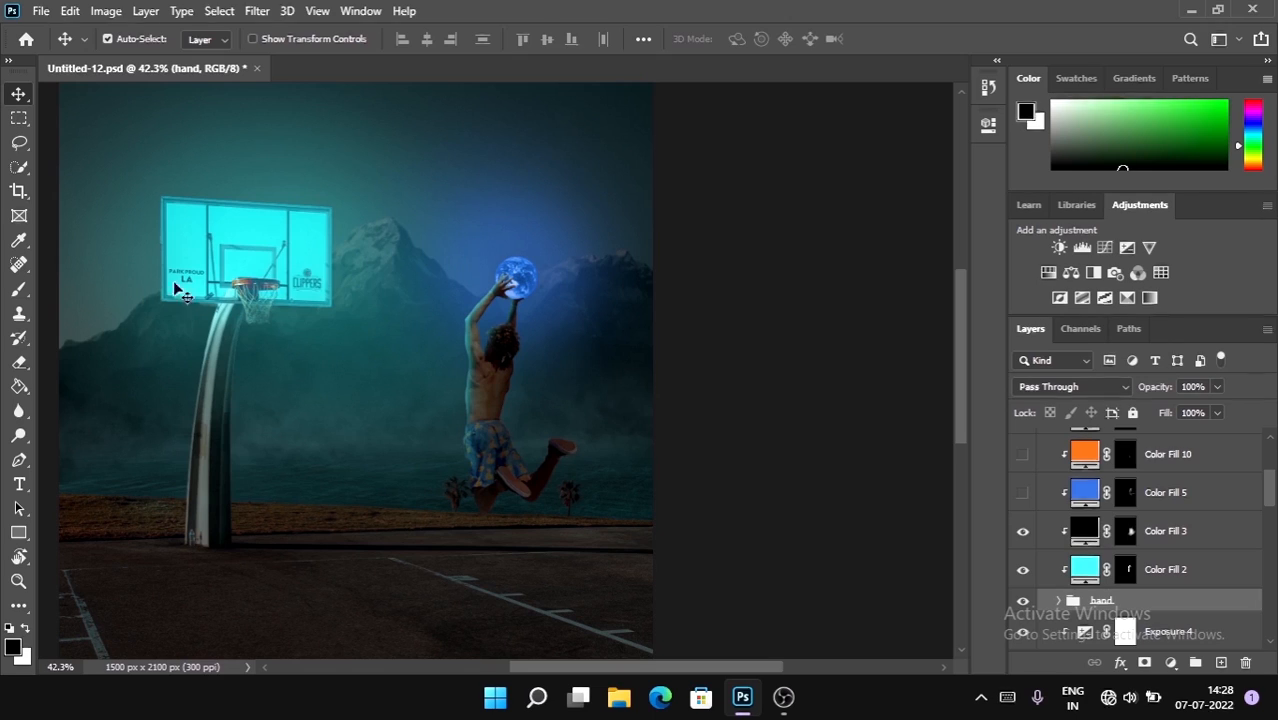
left_click(1022, 492)
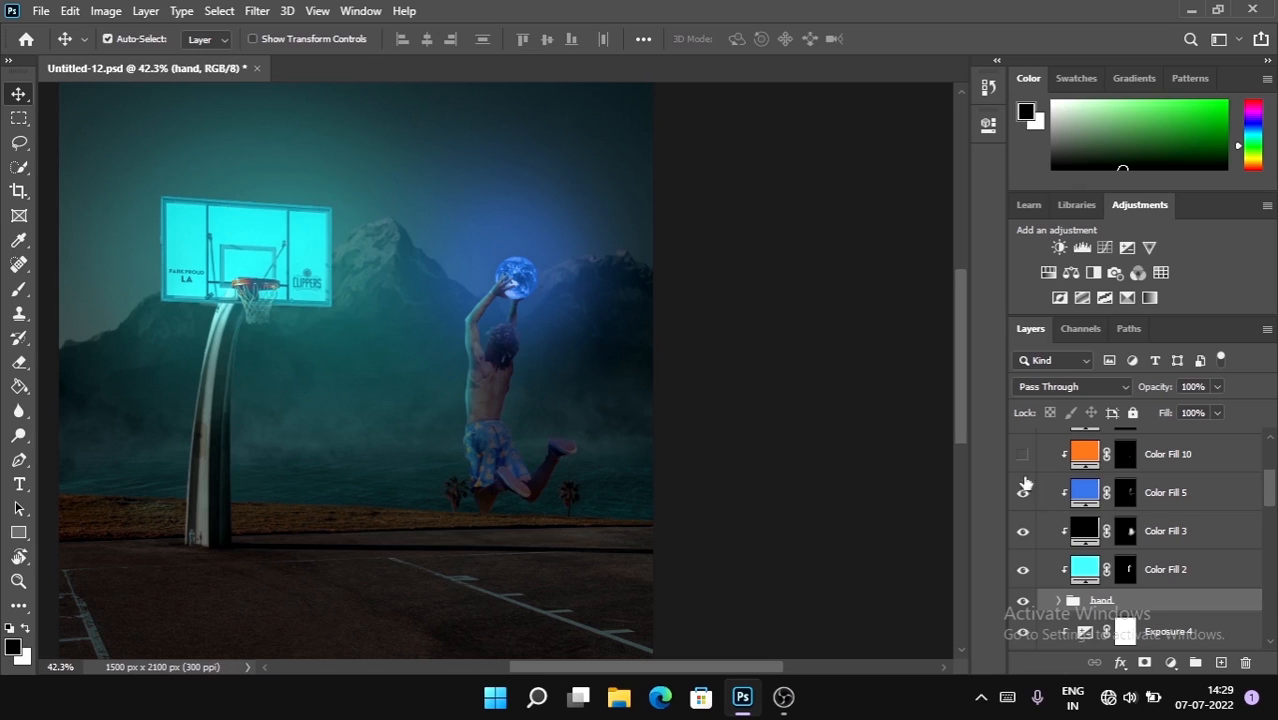
Make the sun group above the boy group visible and expand it to reveal its layers.
scroll(1150, 527, "up", 1)
scroll(1150, 527, "down", 1)
scroll(1150, 525, "up", 4)
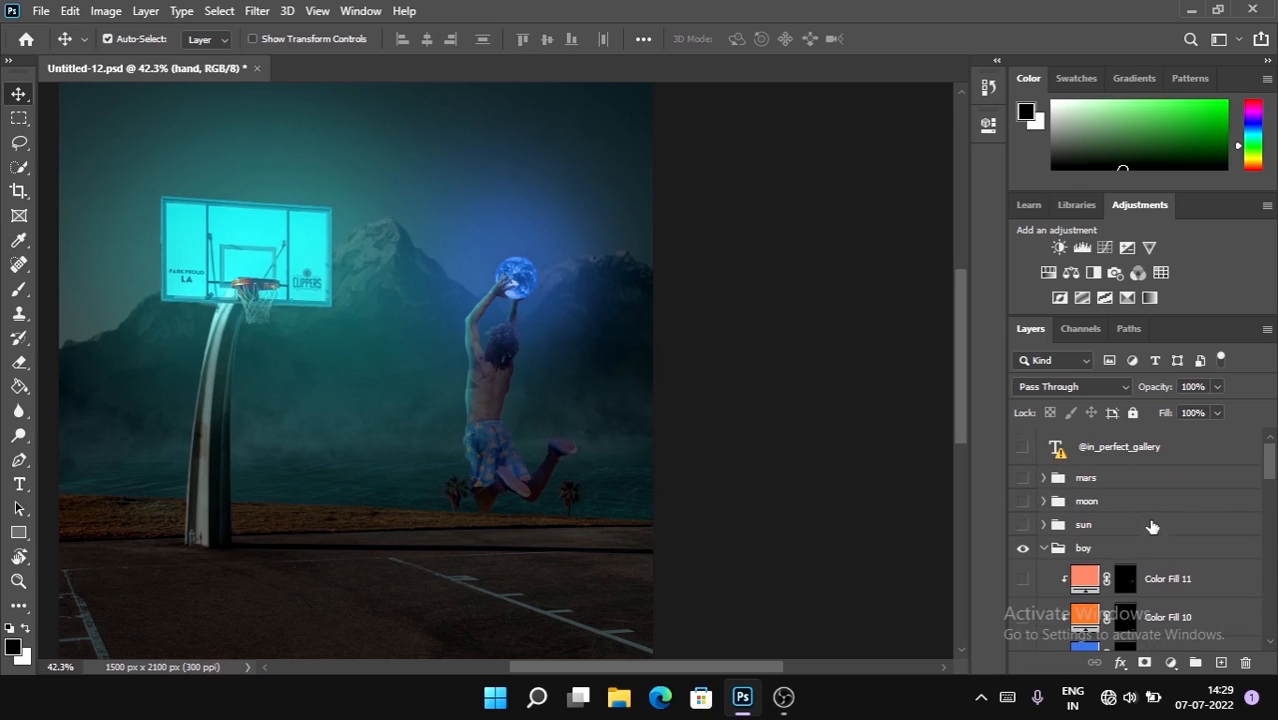
scroll(382, 442, "down", 2)
scroll(382, 442, "down", 3)
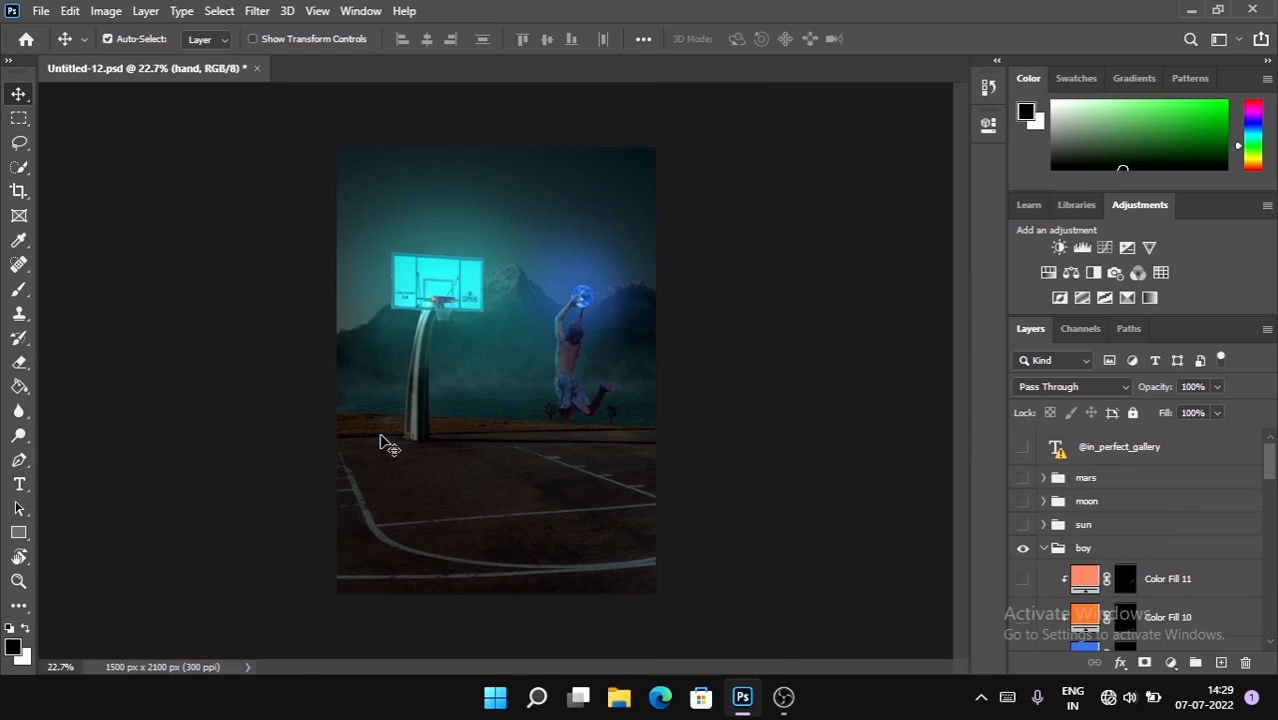
left_click(1022, 526)
left_click(1045, 526)
scroll(1050, 535, "down", 2)
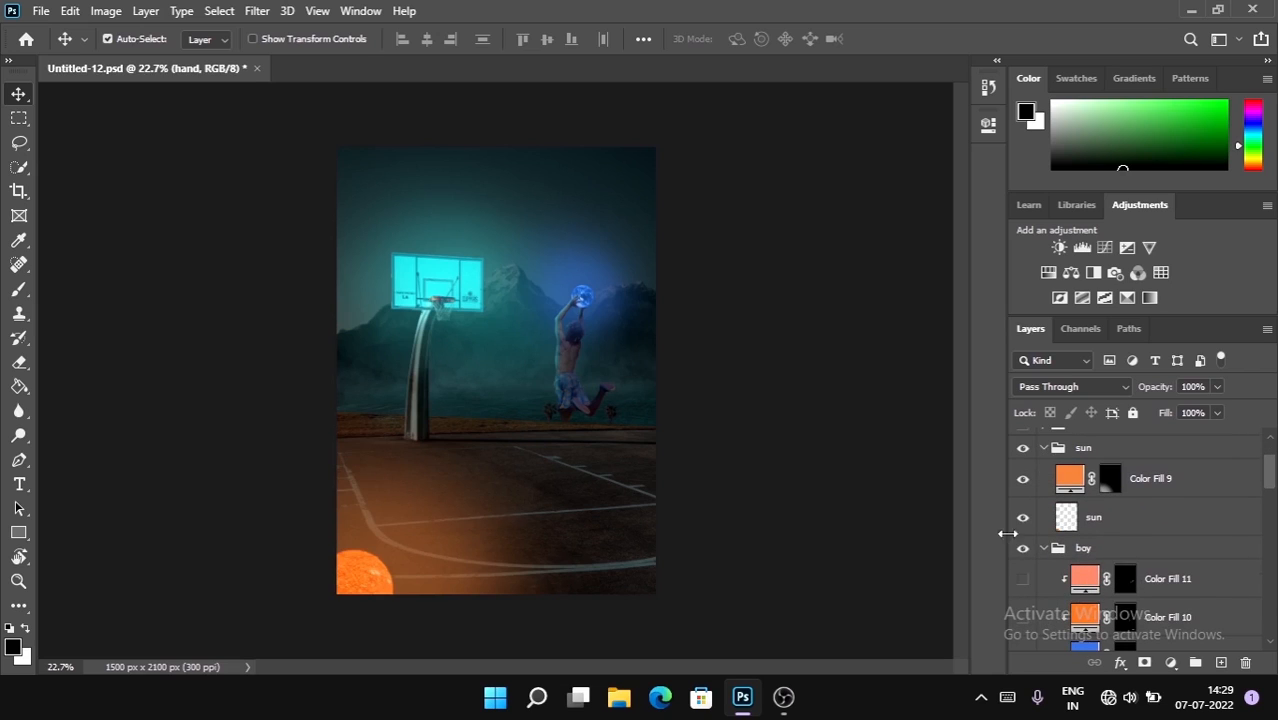
Hide the orange Color Fill 9 glow and the sun layer, and show both again one at a time.
left_click(1020, 479)
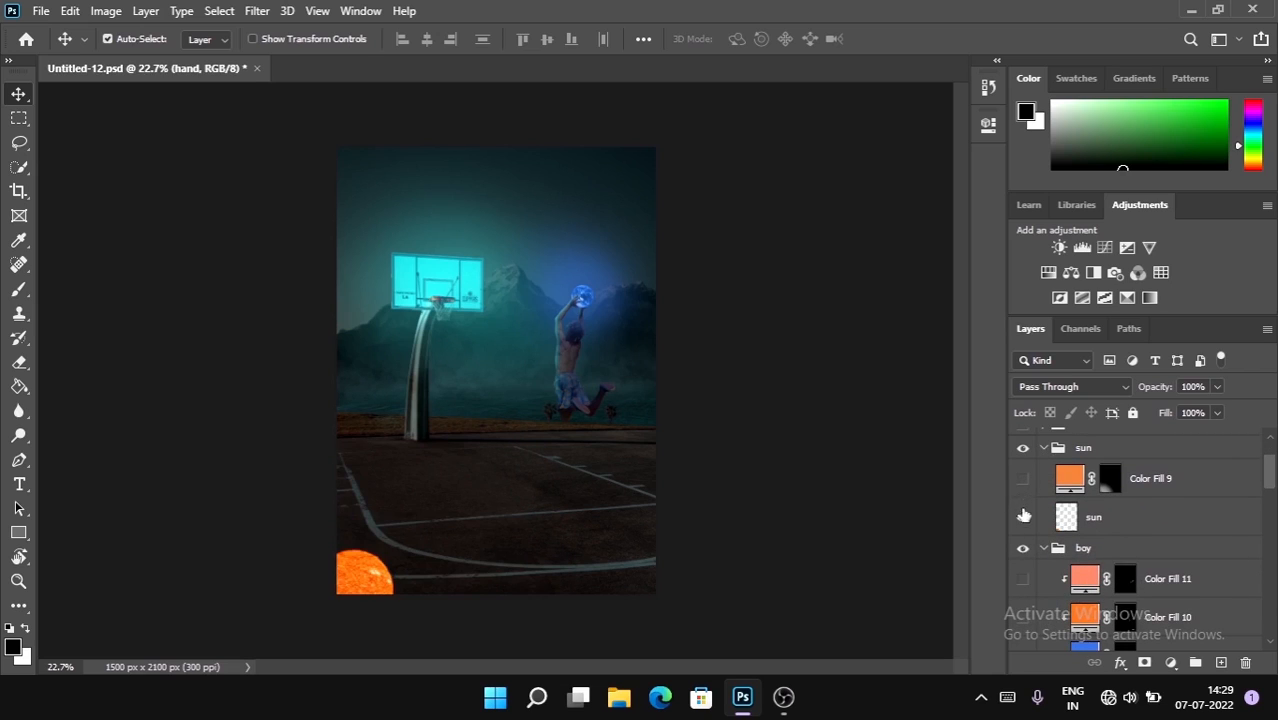
left_click(1022, 519)
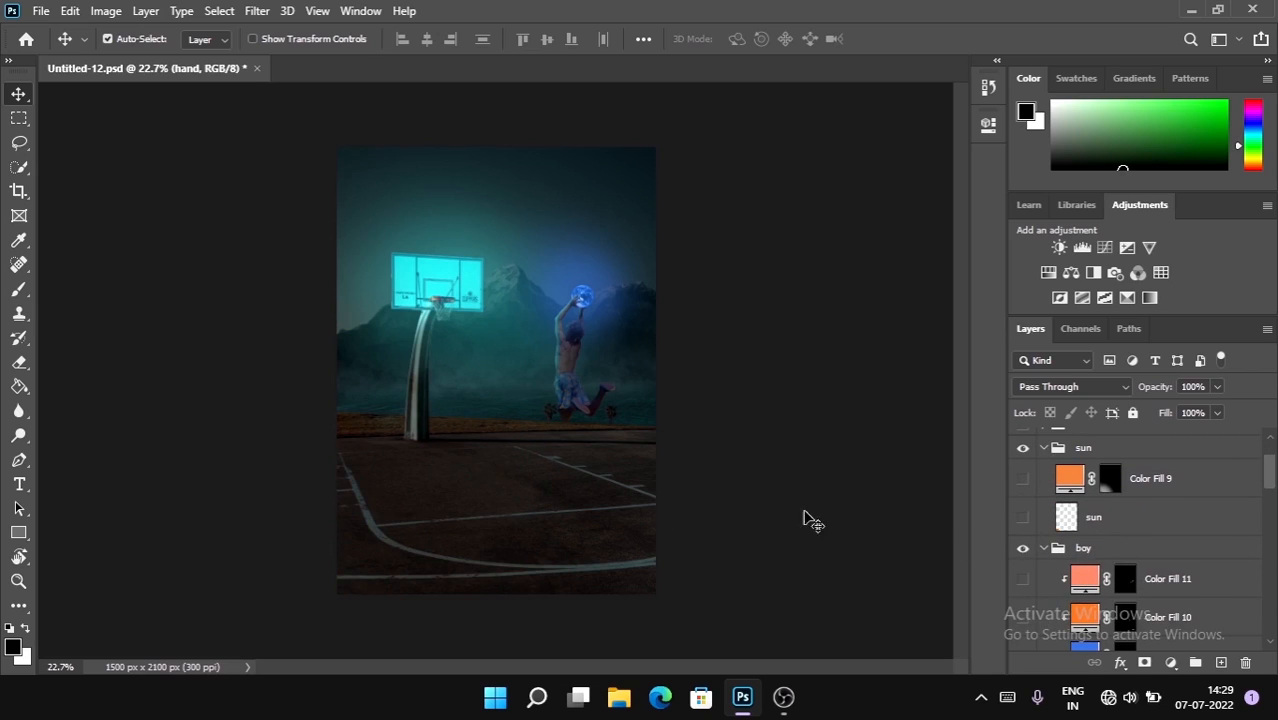
left_click(1022, 519)
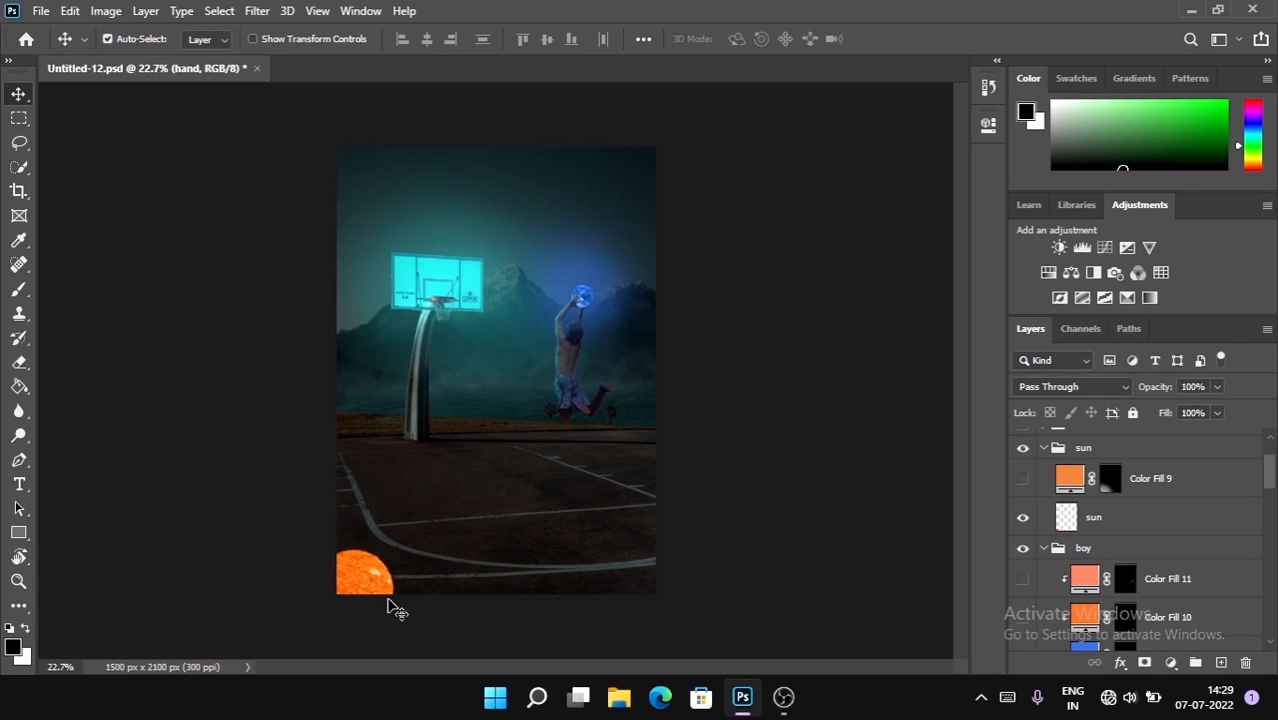
left_click(1022, 479)
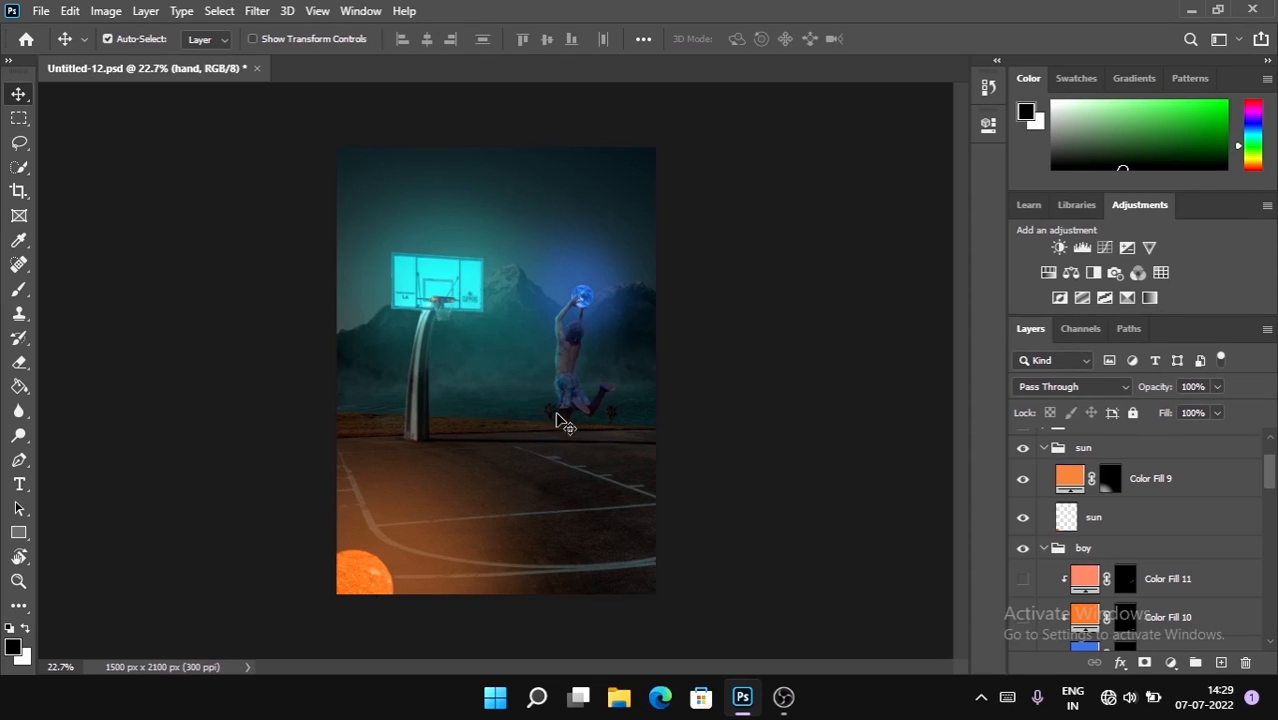
Show the orange Color Fill 10 light clipped to the boy.
scroll(588, 400, "up", 3)
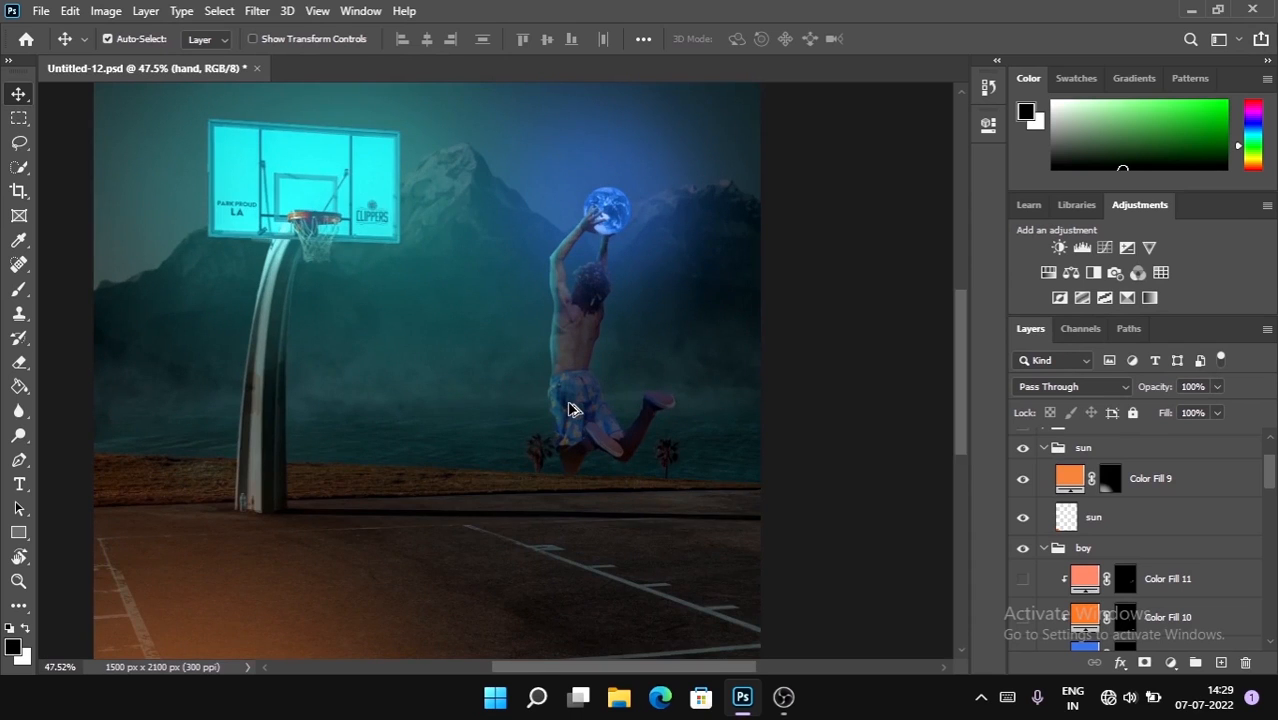
scroll(550, 432, "up", 1)
left_click_drag(550, 432, 600, 380)
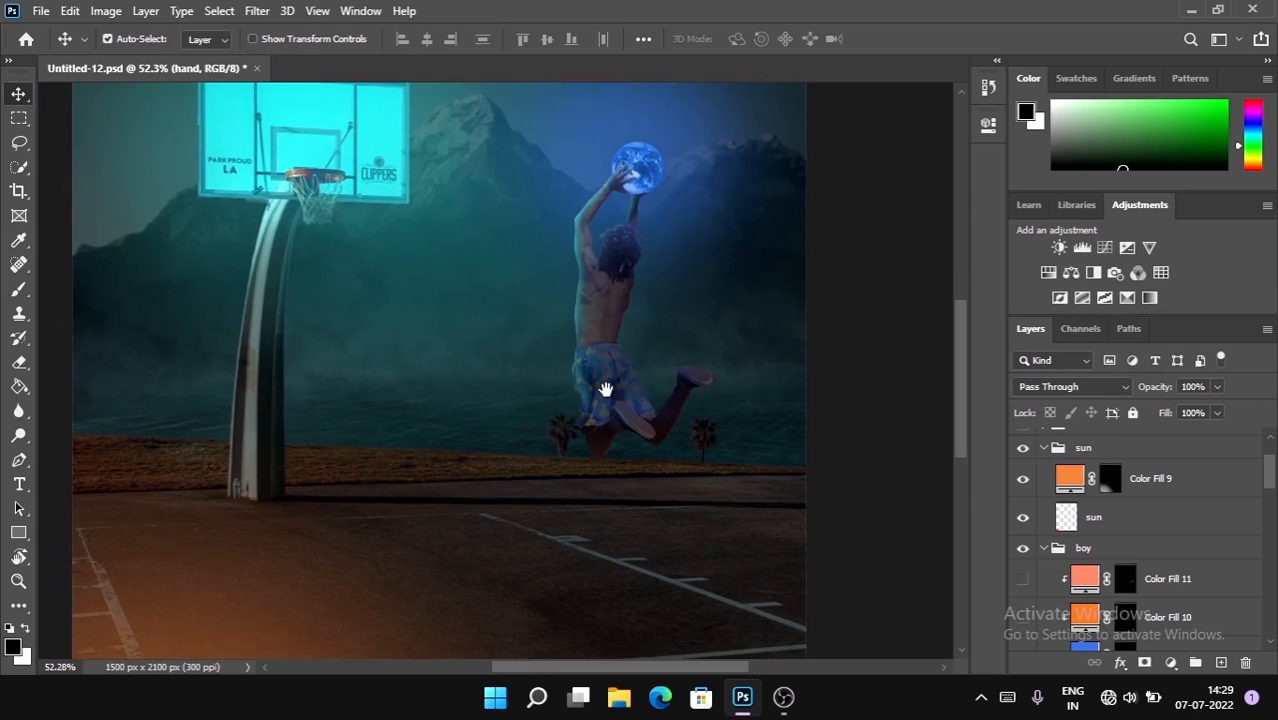
scroll(1020, 582, "down", 1)
left_click(1023, 580)
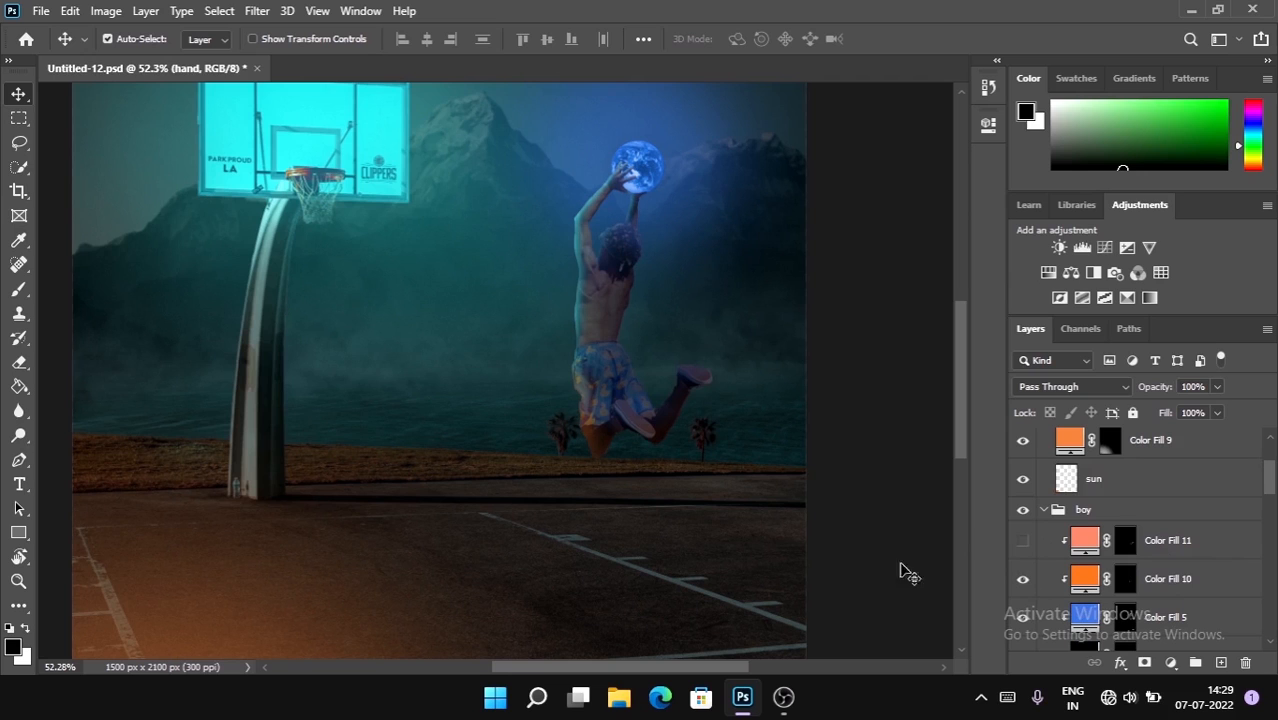
Make the moon group visible, expand it and hide the three layers inside it.
scroll(630, 485, "down", 1)
scroll(630, 485, "down", 1)
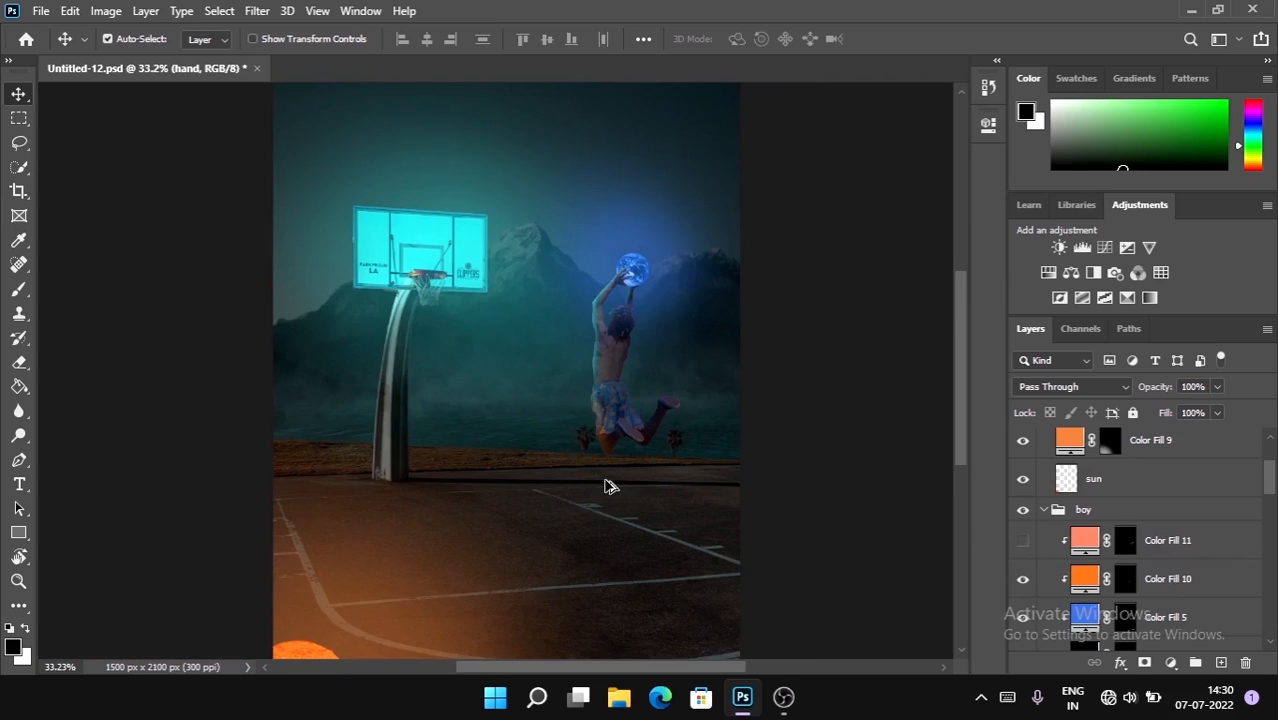
scroll(610, 486, "down", 1)
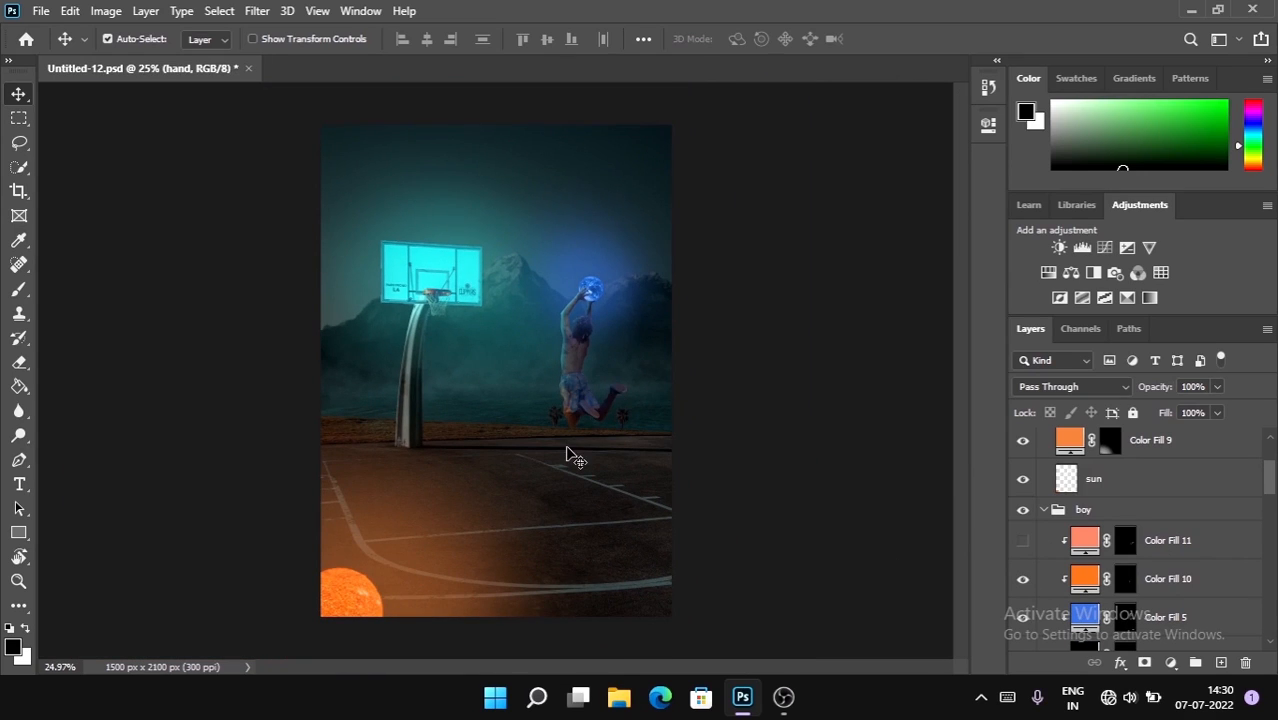
scroll(1144, 506, "up", 2)
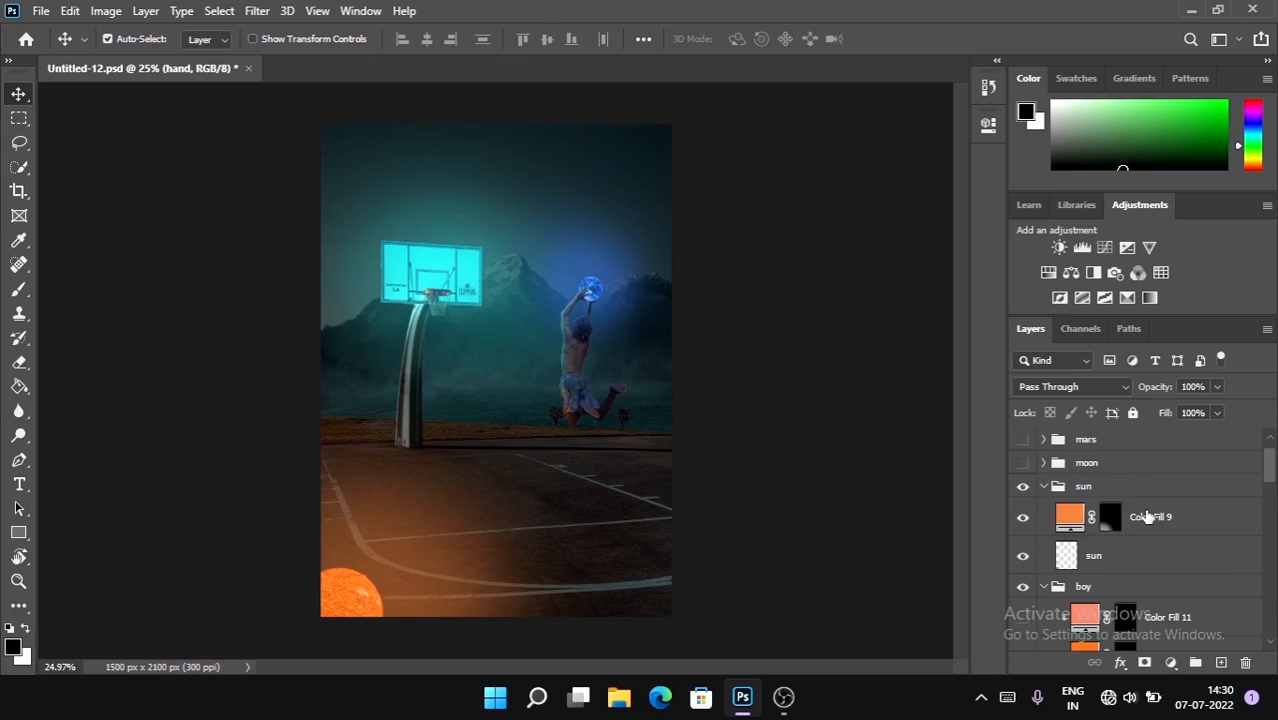
left_click(1021, 464)
left_click(1044, 463)
left_click_drag(1022, 494, 1027, 582)
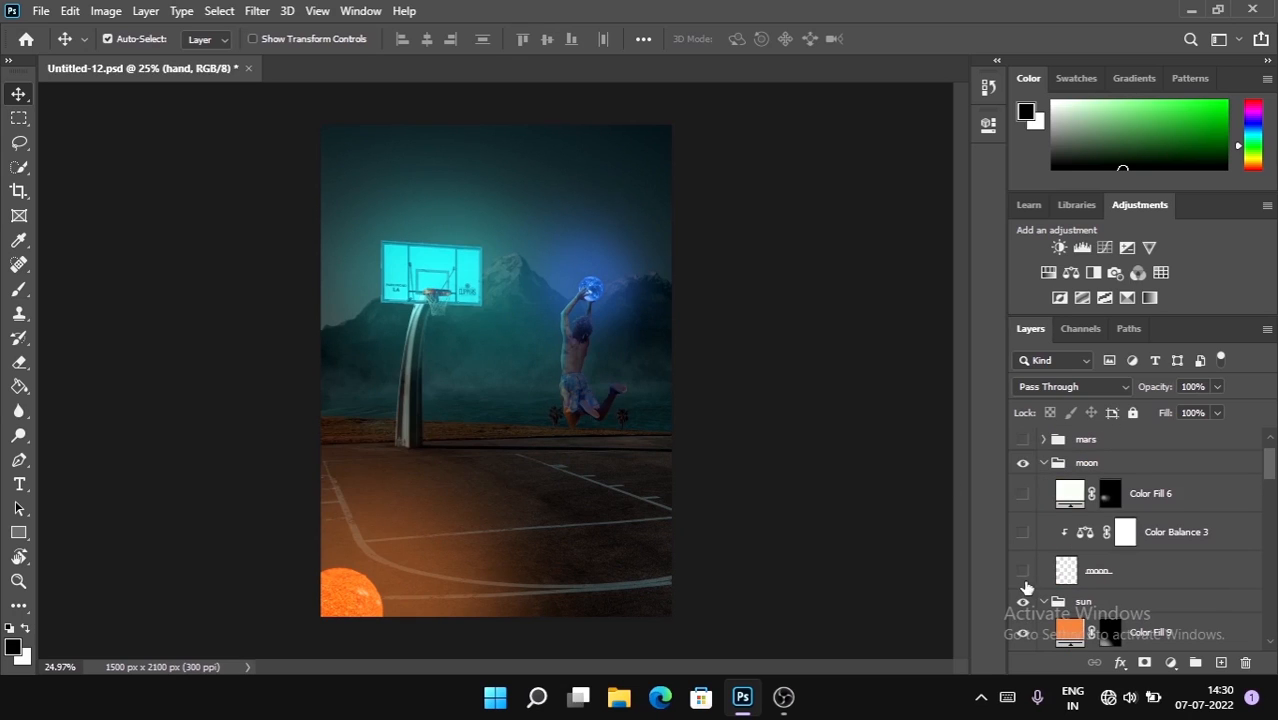
Show the moon layer, its clipped Color Balance 3 adjustment and the white Color Fill 6 glow.
left_click(1022, 571)
left_click(1023, 533)
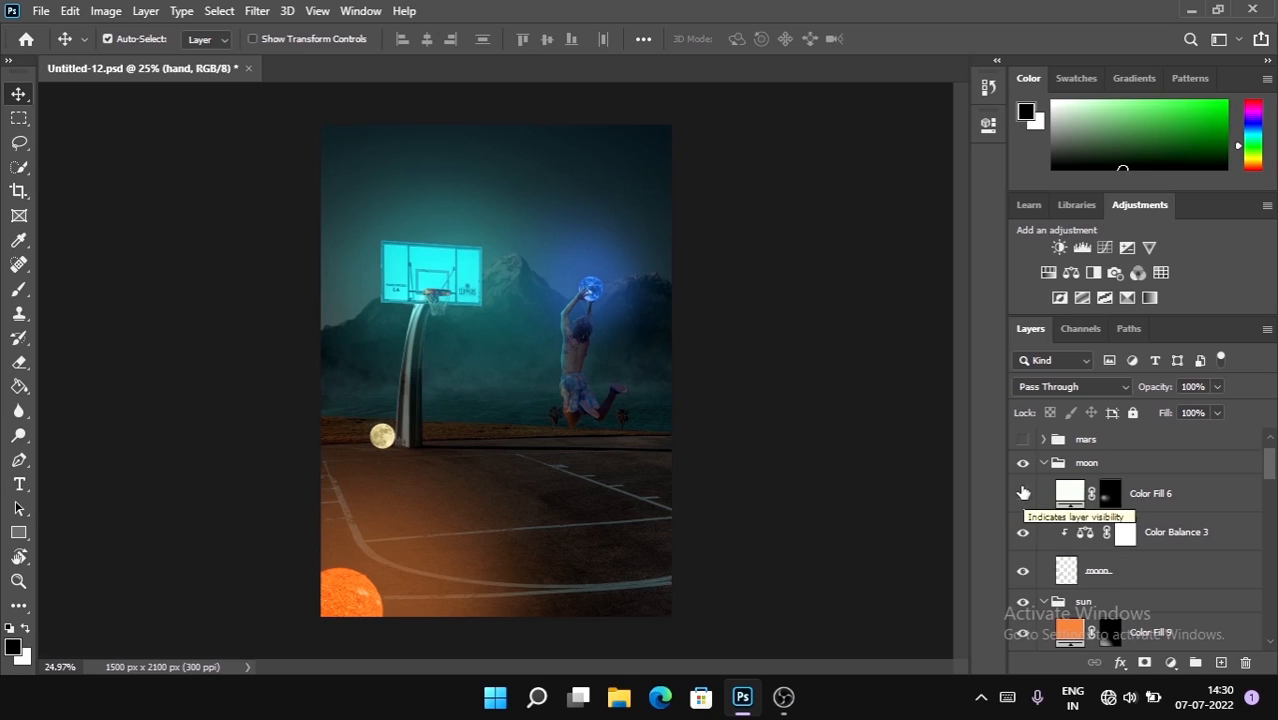
left_click(1022, 494)
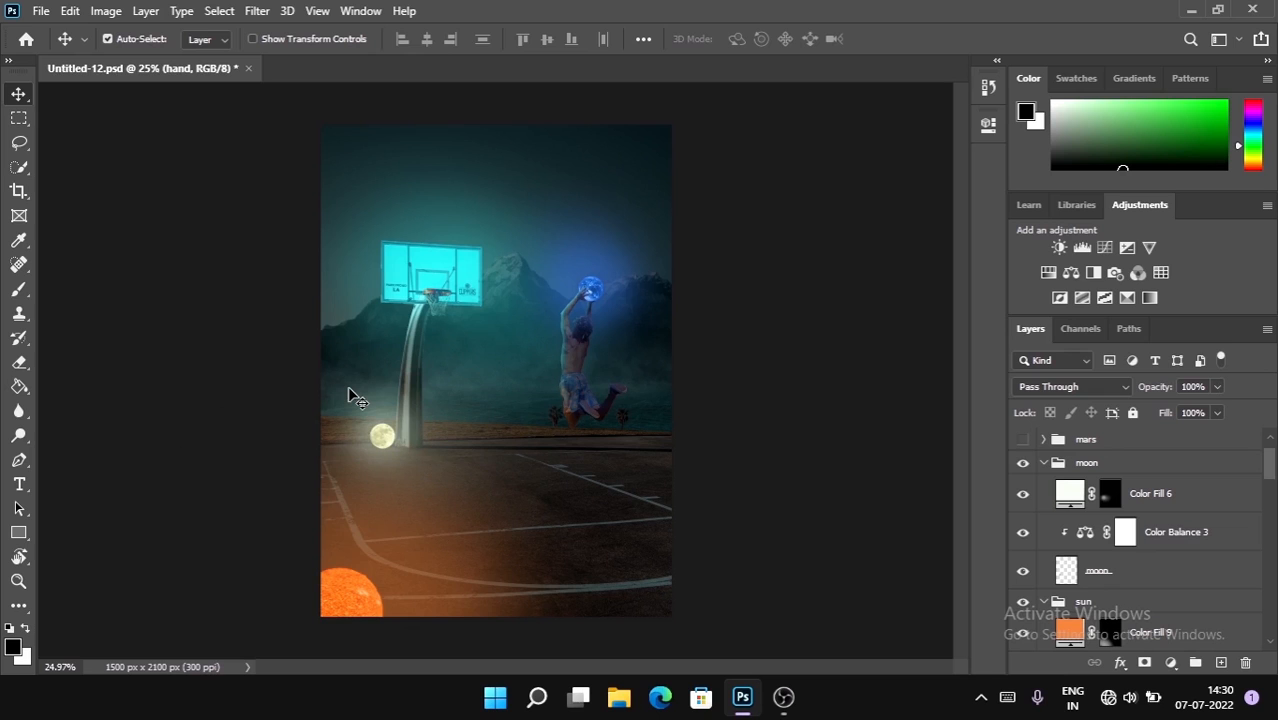
Show the white Color Fill 7 and cream Color Fill 12 lights in the bg group, toggling Color Fill 7 to compare.
scroll(352, 396, "up", 3)
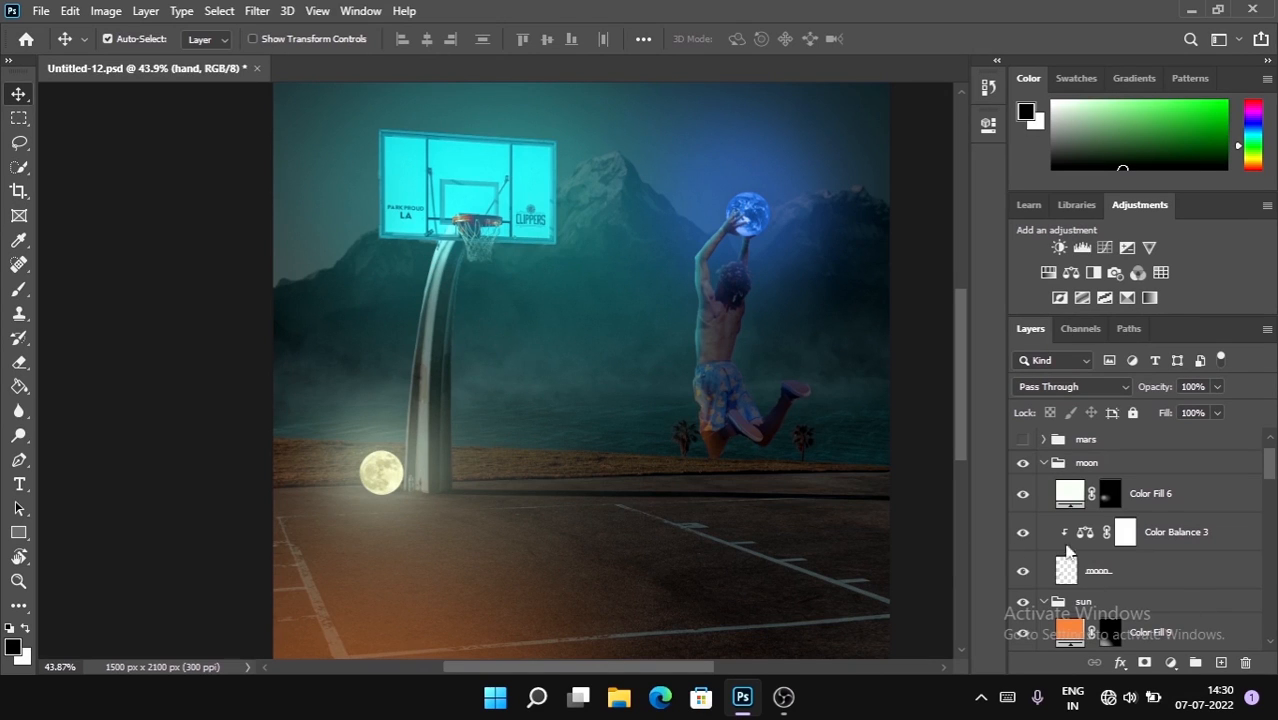
scroll(1120, 550, "down", 5)
scroll(1145, 552, "down", 10)
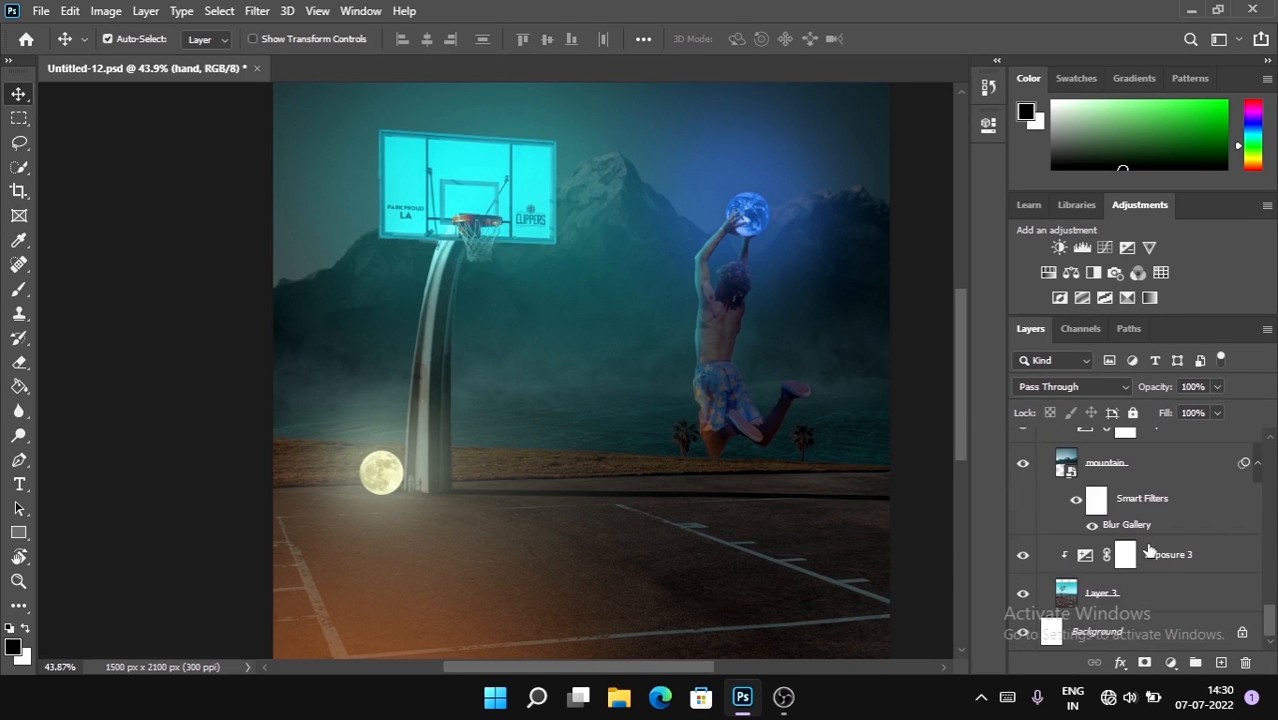
scroll(1135, 570, "up", 8)
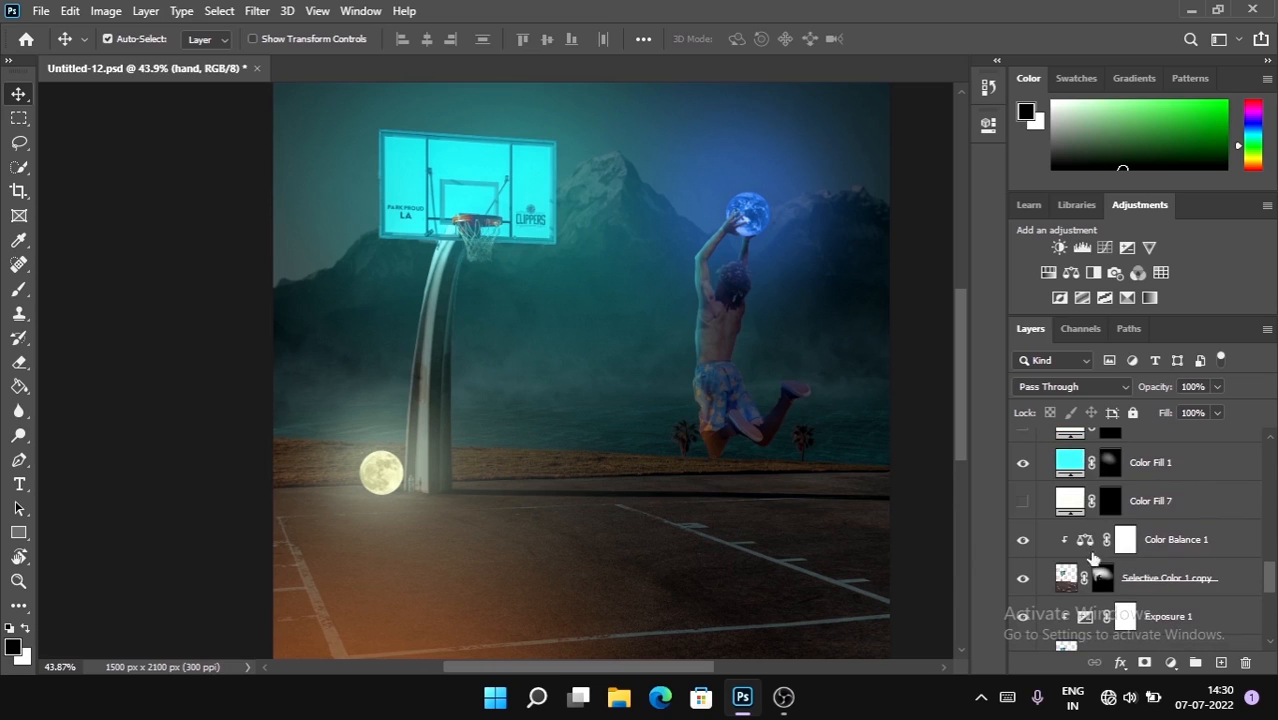
left_click(1022, 501)
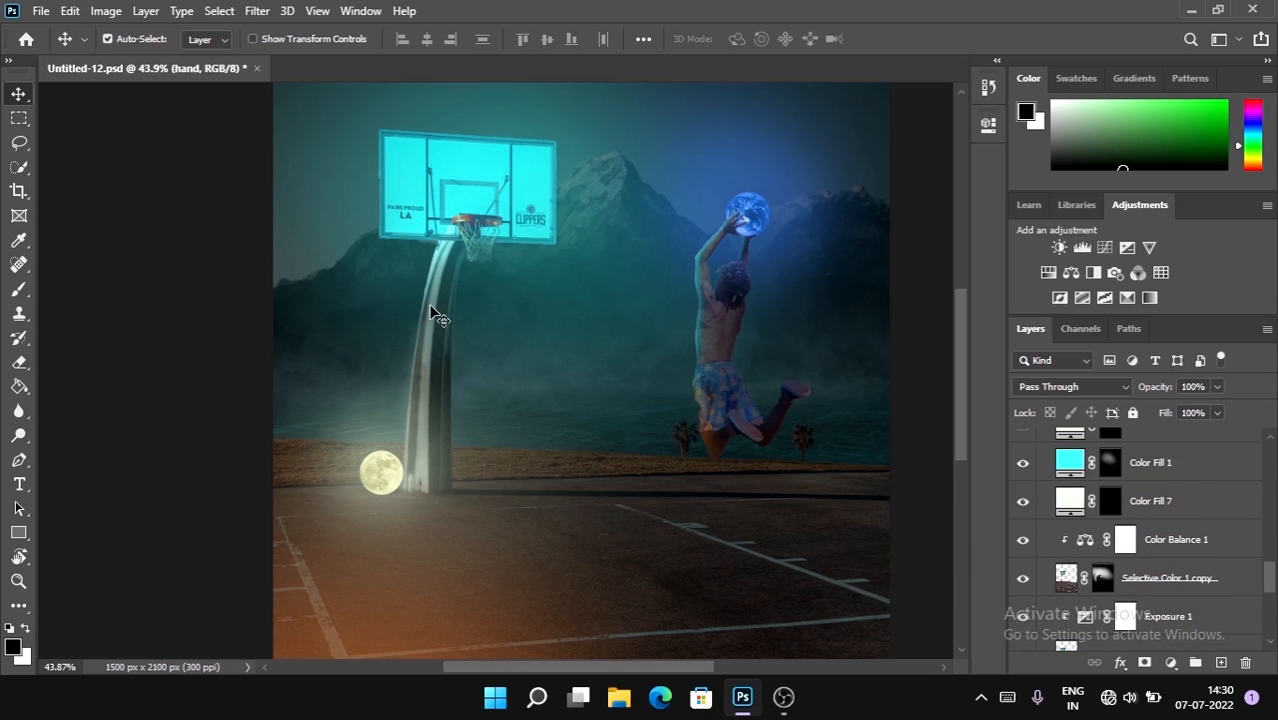
left_click(1021, 502)
left_click(1021, 502)
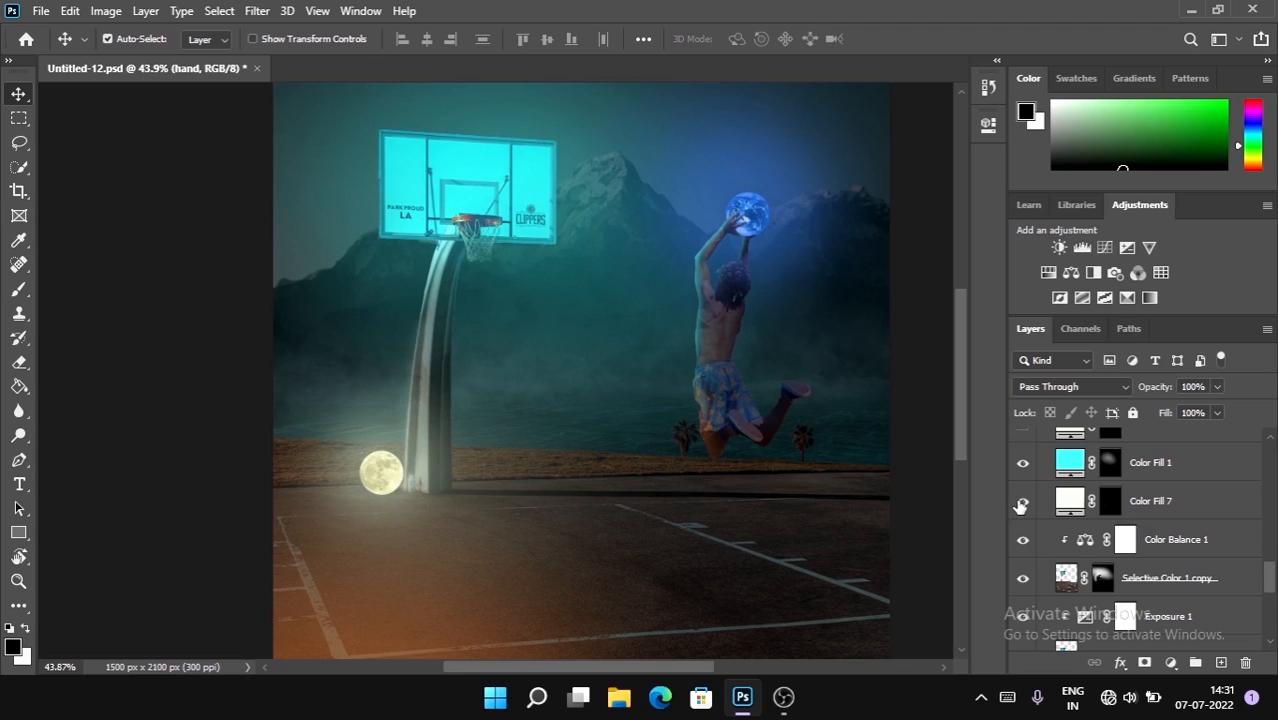
left_click(1021, 502)
left_click(1021, 502)
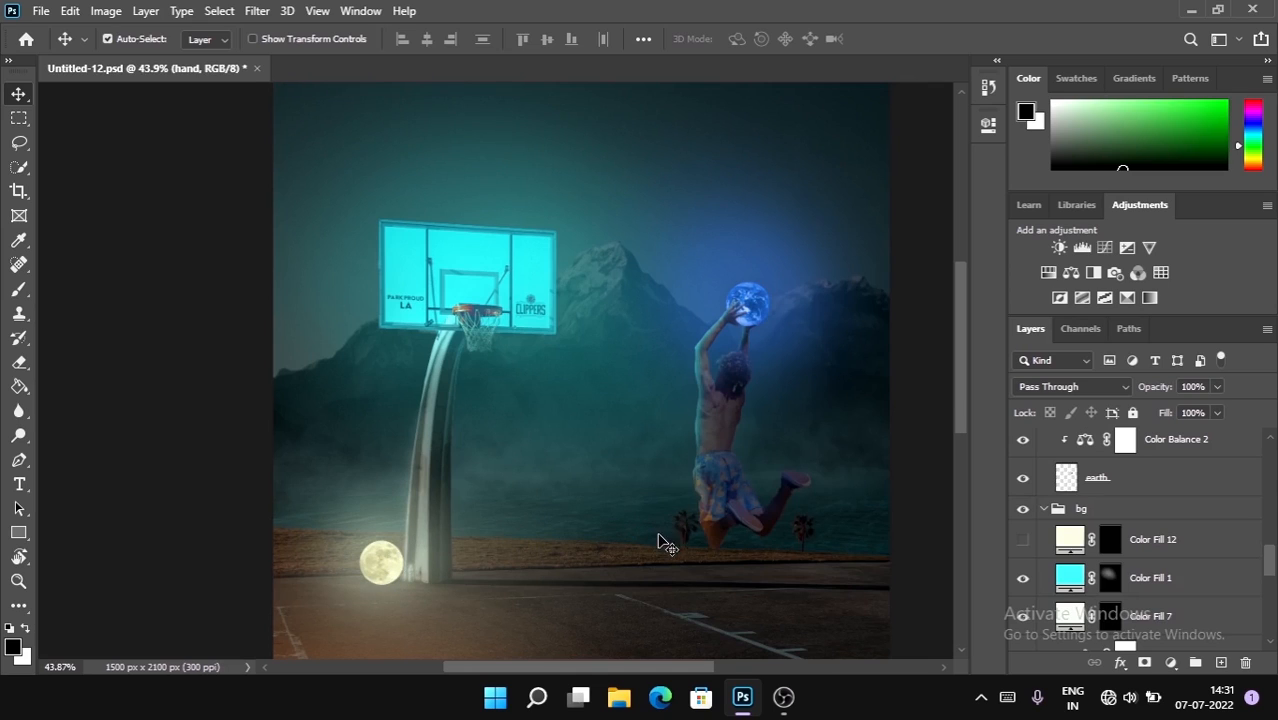
left_click(1021, 540)
scroll(1070, 545, "up", 3)
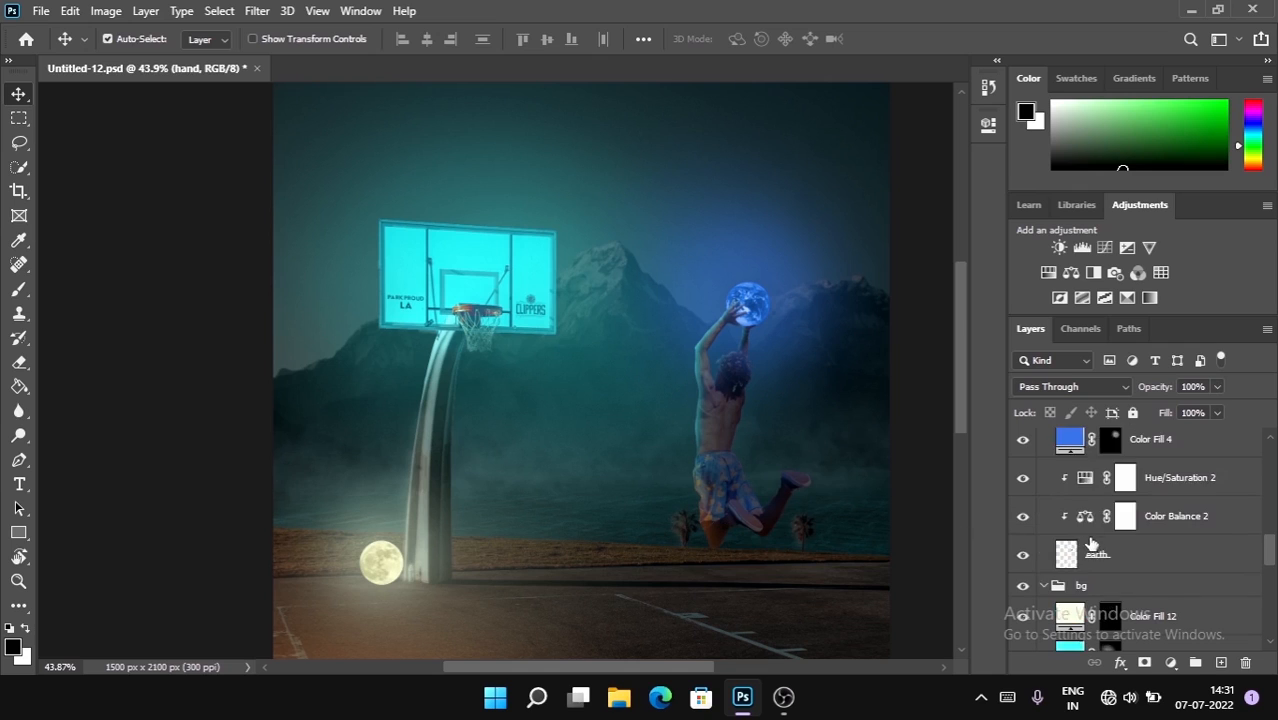
Show the mars group's Hue/Saturation 1, Color Fill 8 and Color Fill 8 copy layers, toggling the copy to compare.
scroll(1092, 543, "up", 5)
scroll(1092, 543, "up", 5)
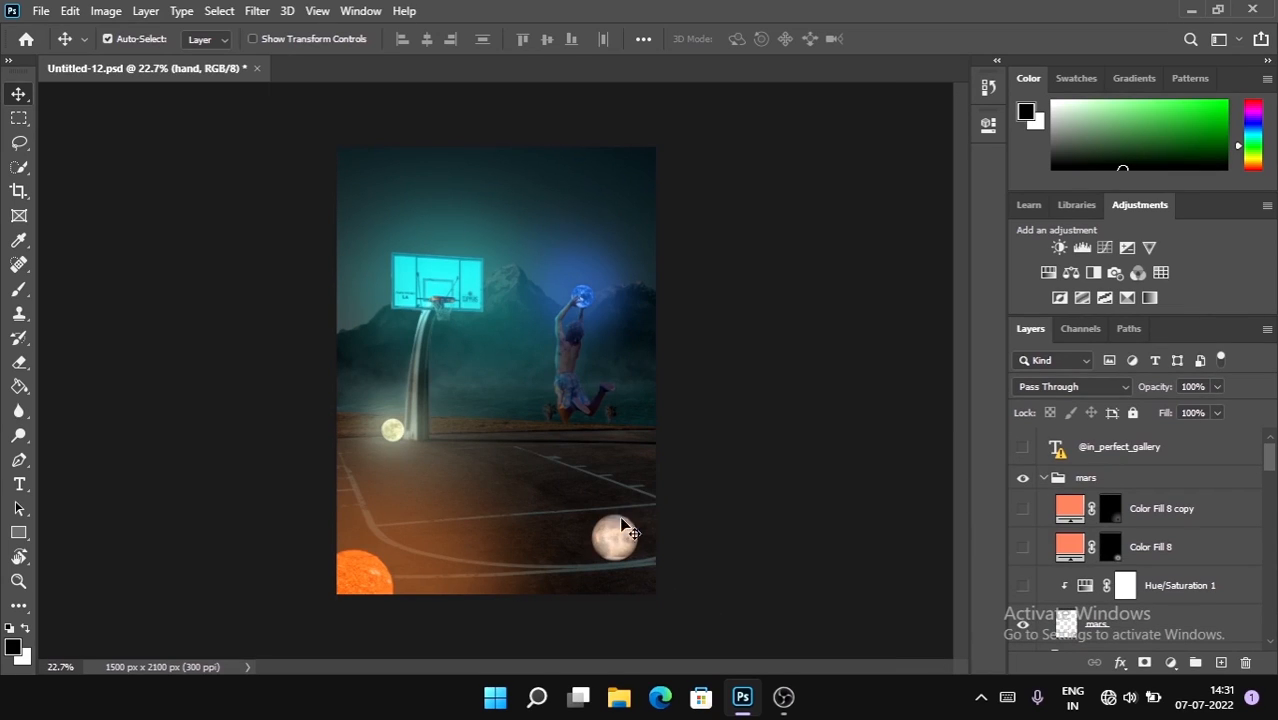
left_click(1021, 586)
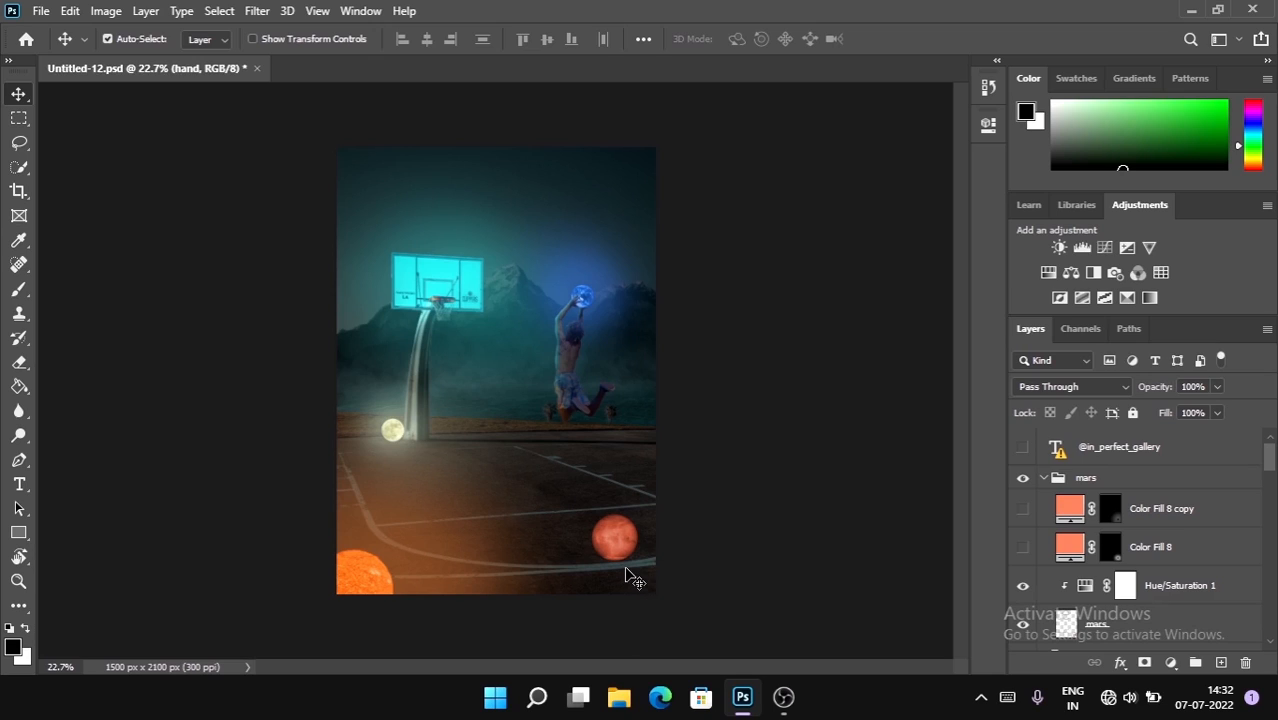
left_click(1022, 548)
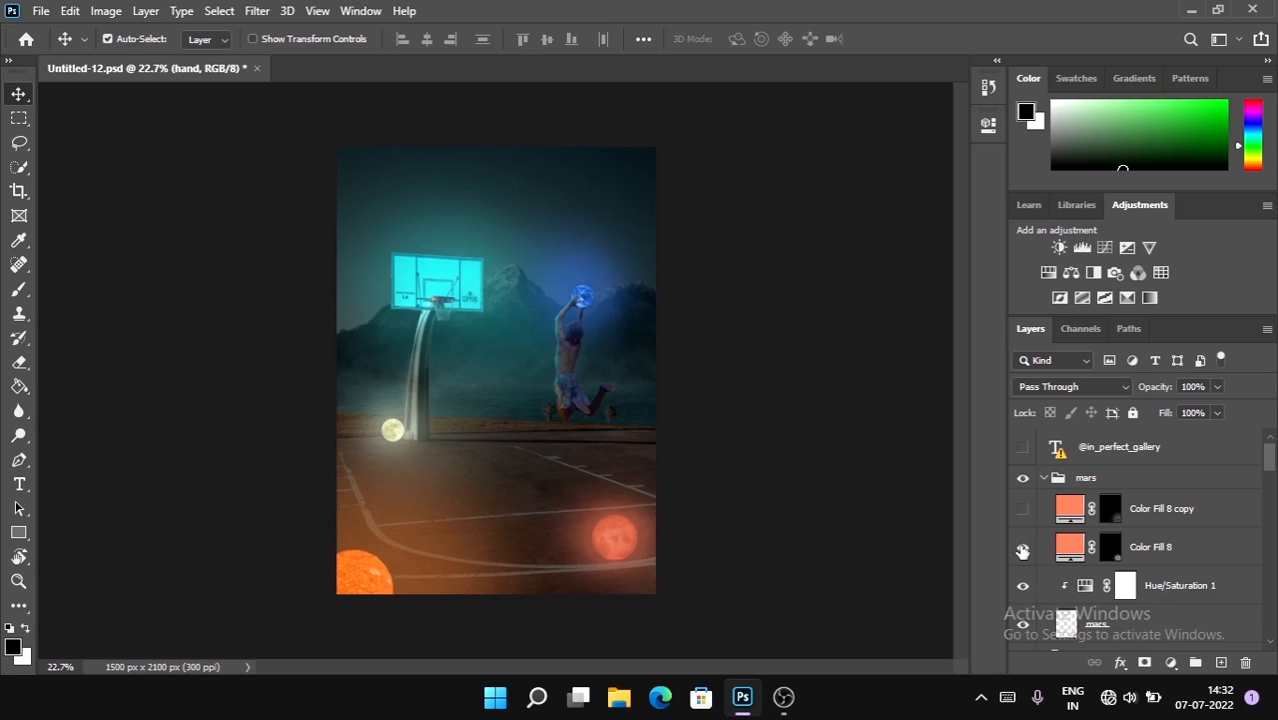
left_click(1022, 510)
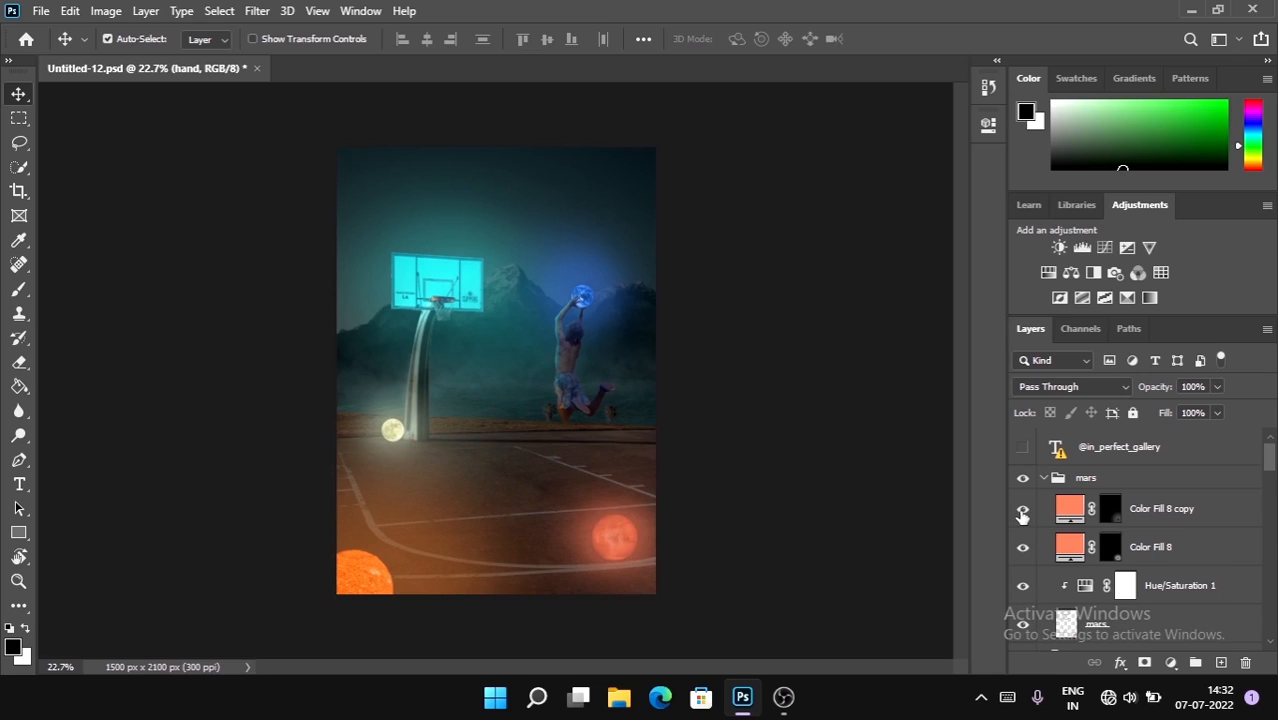
left_click(1022, 512)
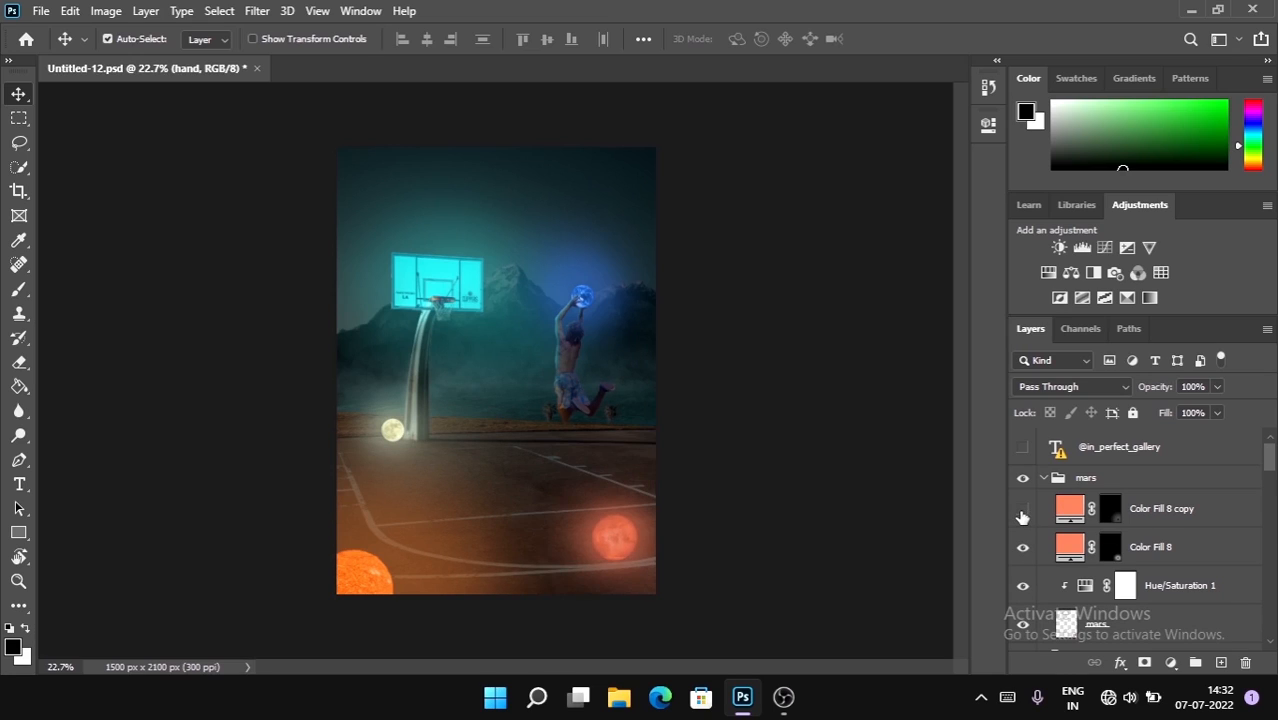
left_click(1022, 512)
Show the salmon Color Fill 11 light clipped to the boy, toggling it off and on to compare its effect.
scroll(1110, 585, "down", 4)
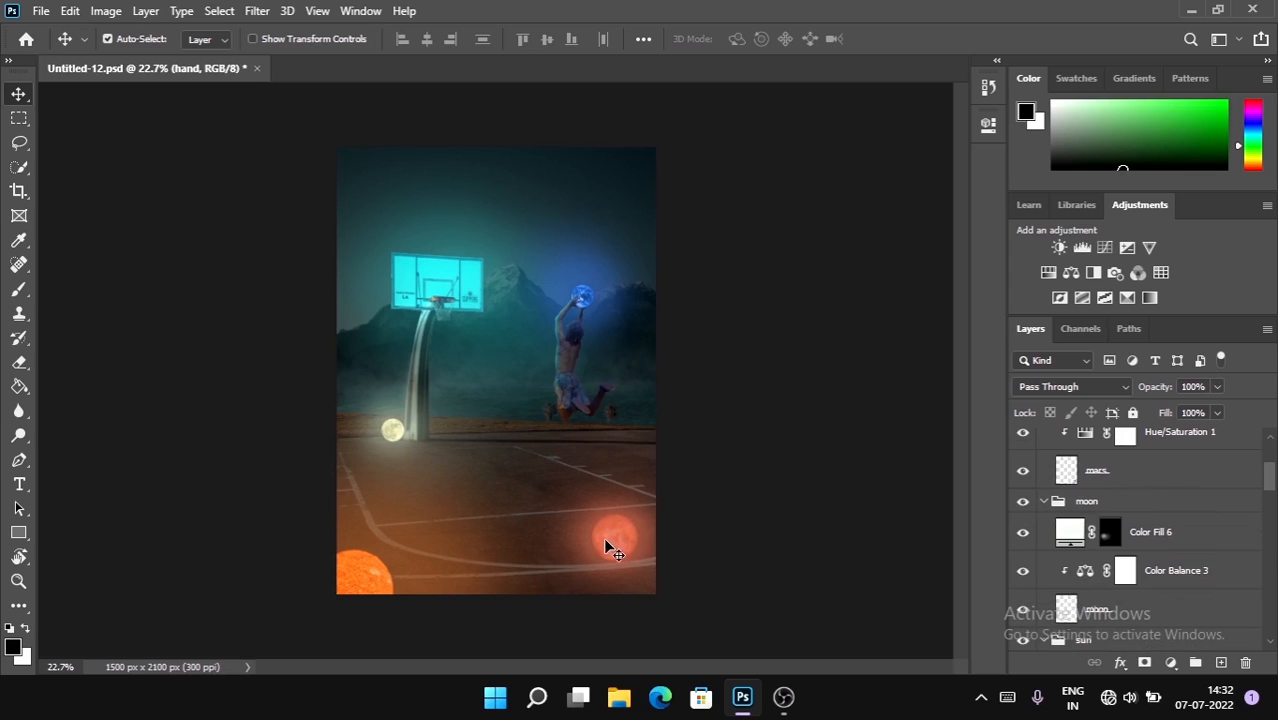
scroll(595, 418, "up", 4)
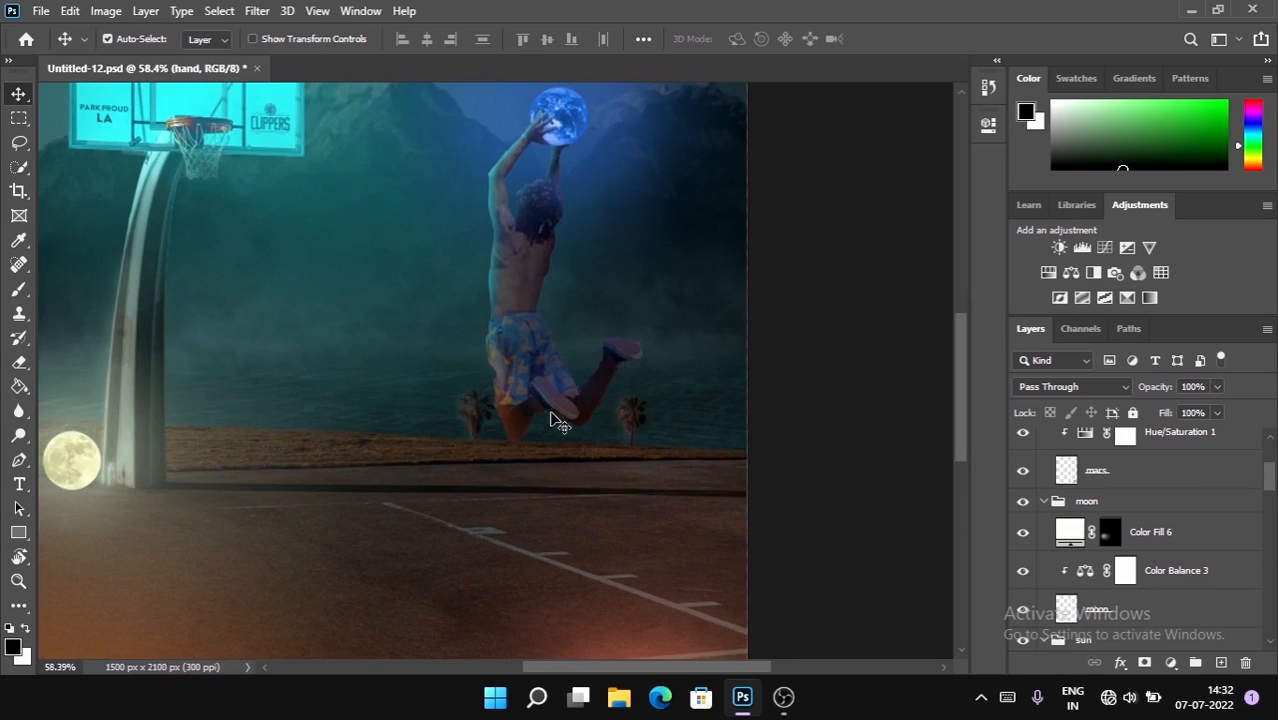
scroll(1120, 548, "down", 4)
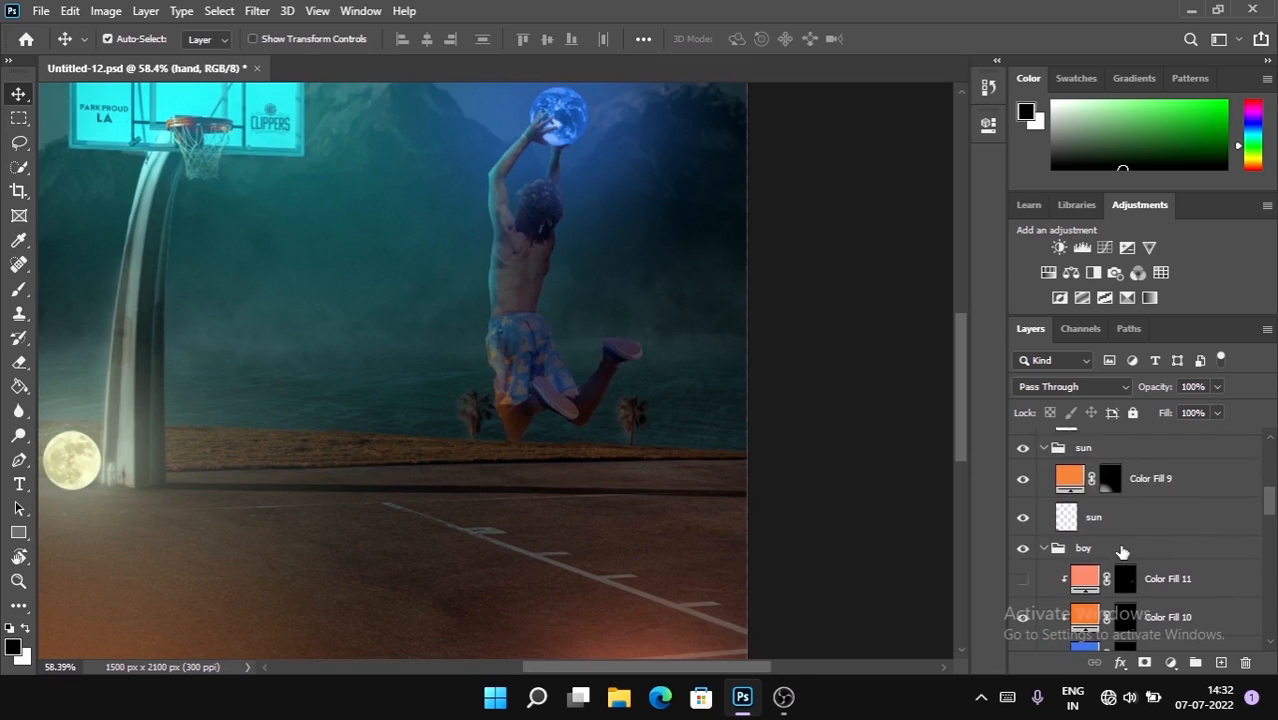
left_click(1021, 505)
left_click(1021, 506)
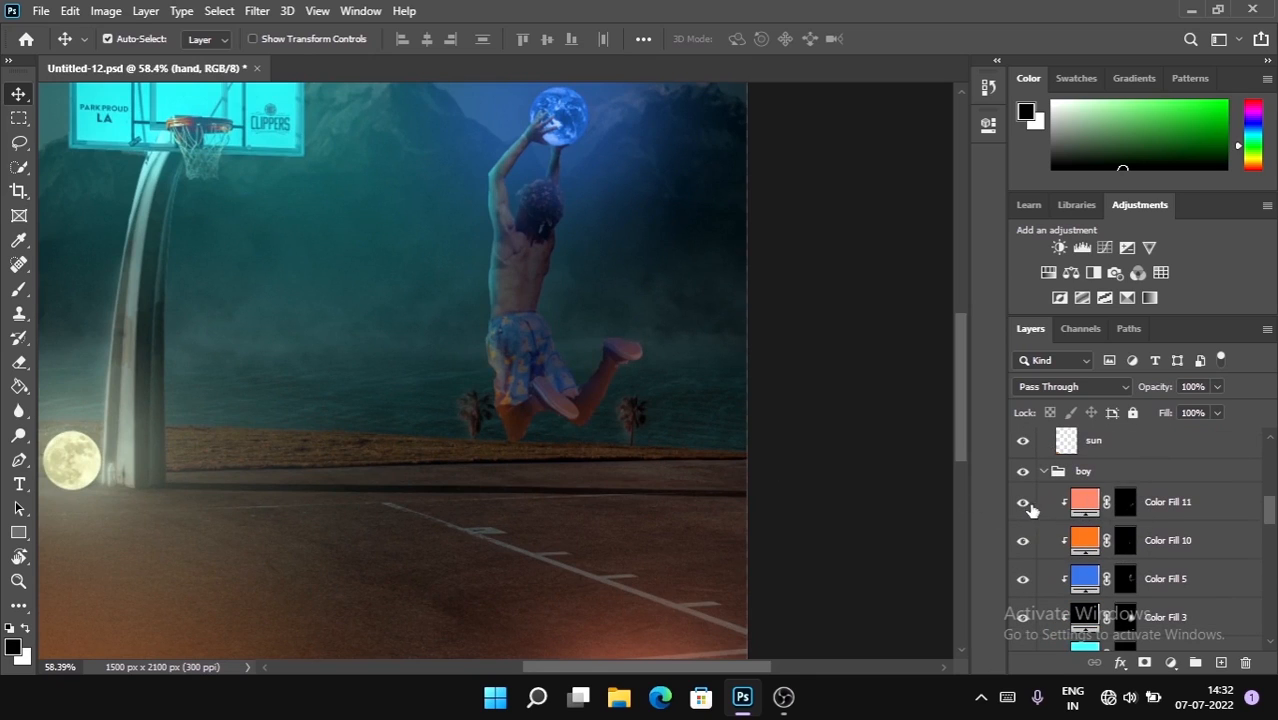
left_click(1025, 508)
left_click(1025, 508)
scroll(557, 440, "down", 3)
scroll(557, 440, "down", 2)
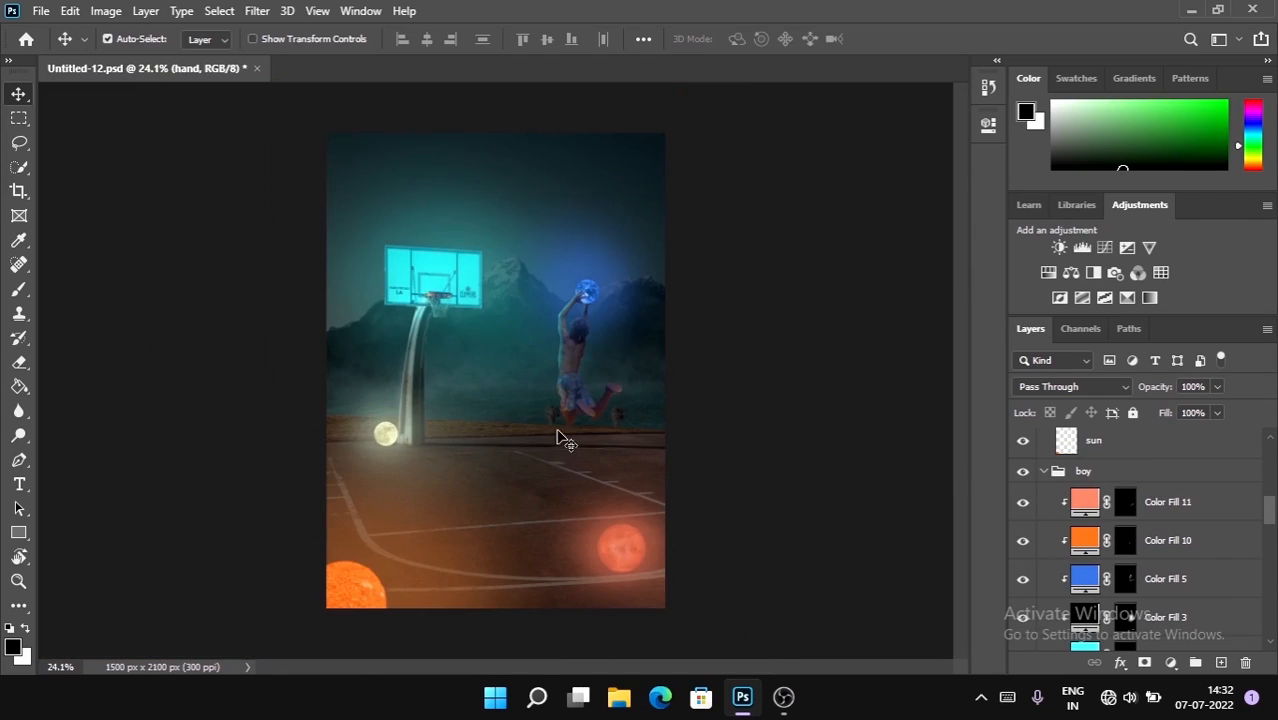
scroll(1135, 575, "down", 2)
scroll(1128, 600, "down", 2)
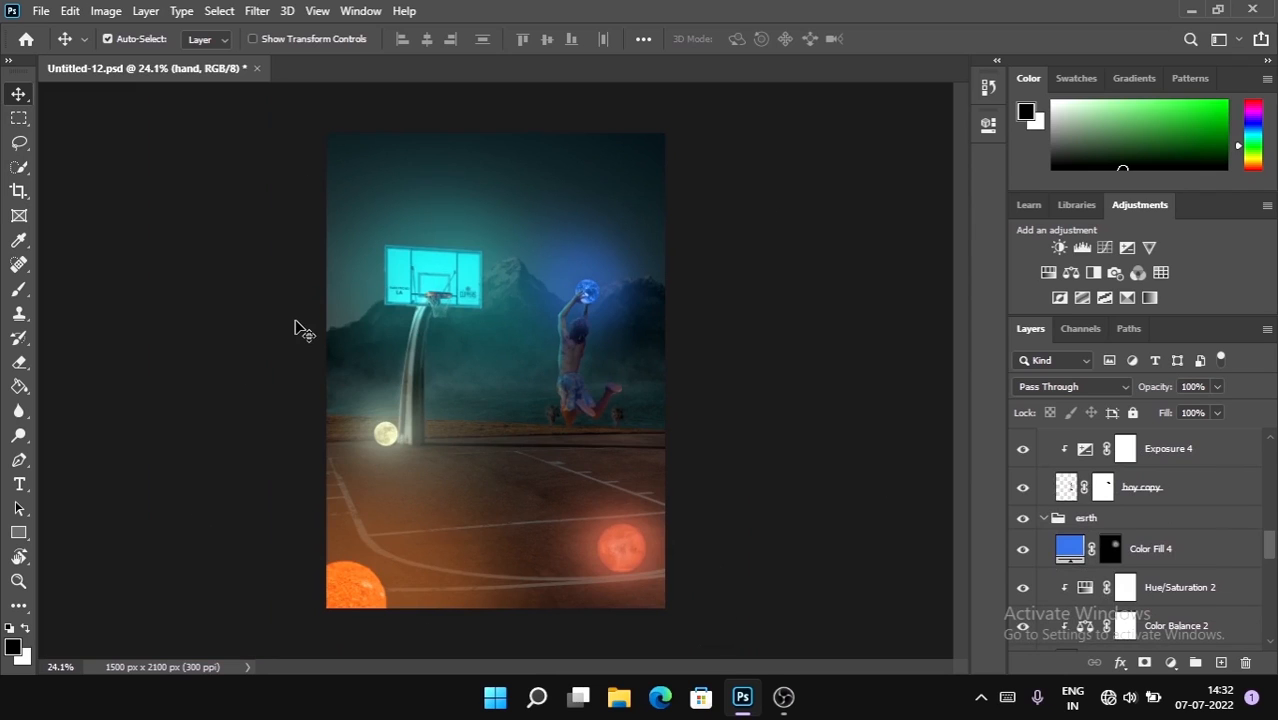
left_click(338, 588)
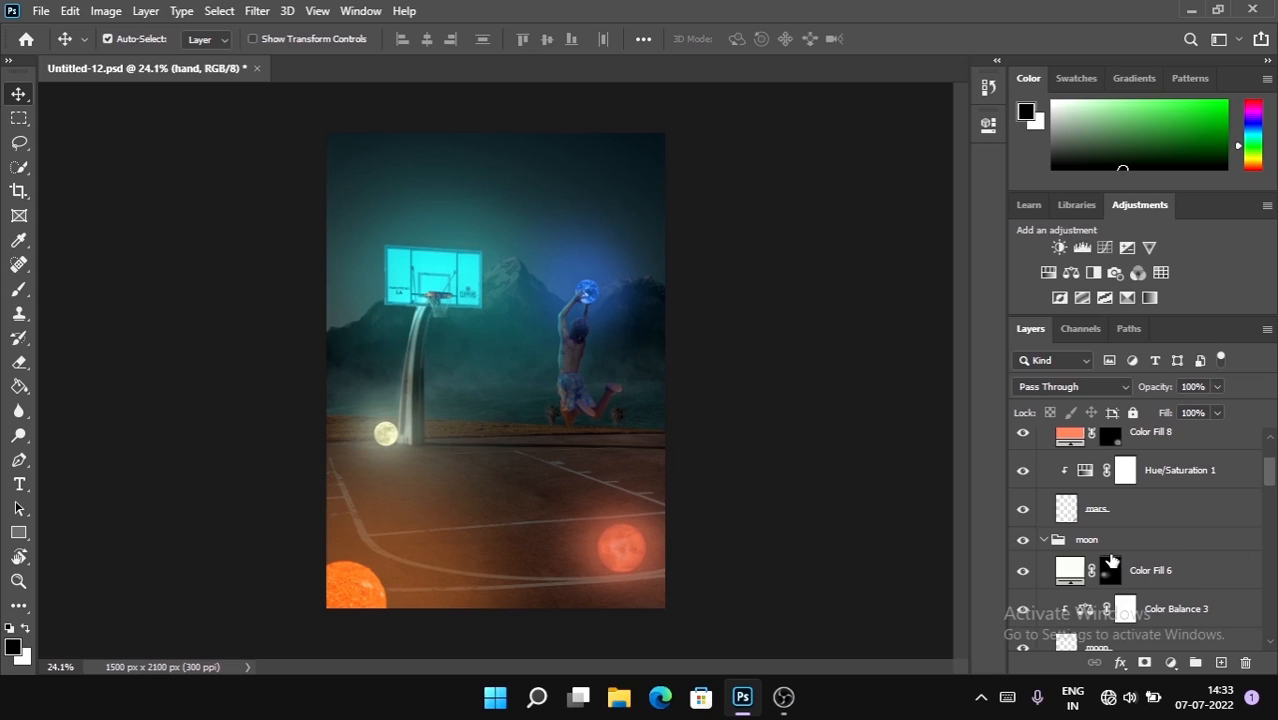
Show the watermark text layer above the mars group and check the complete composite.
scroll(1112, 560, "up", 3)
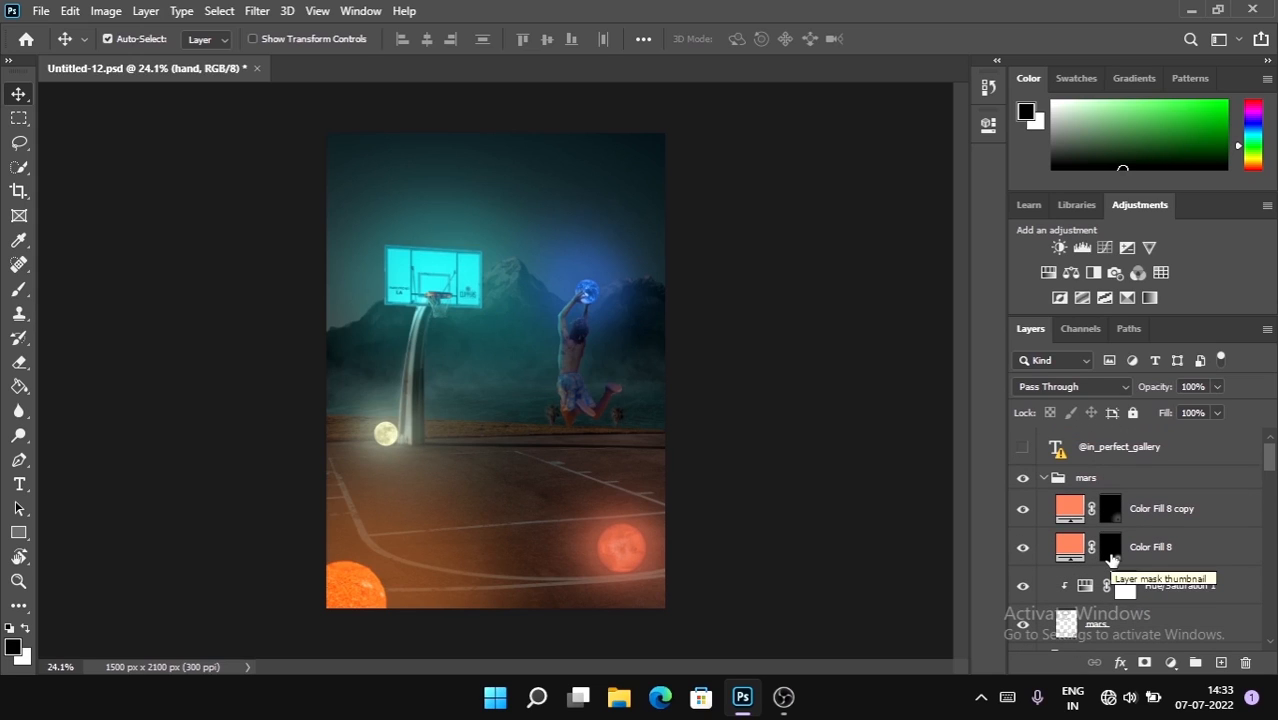
left_click(1022, 450)
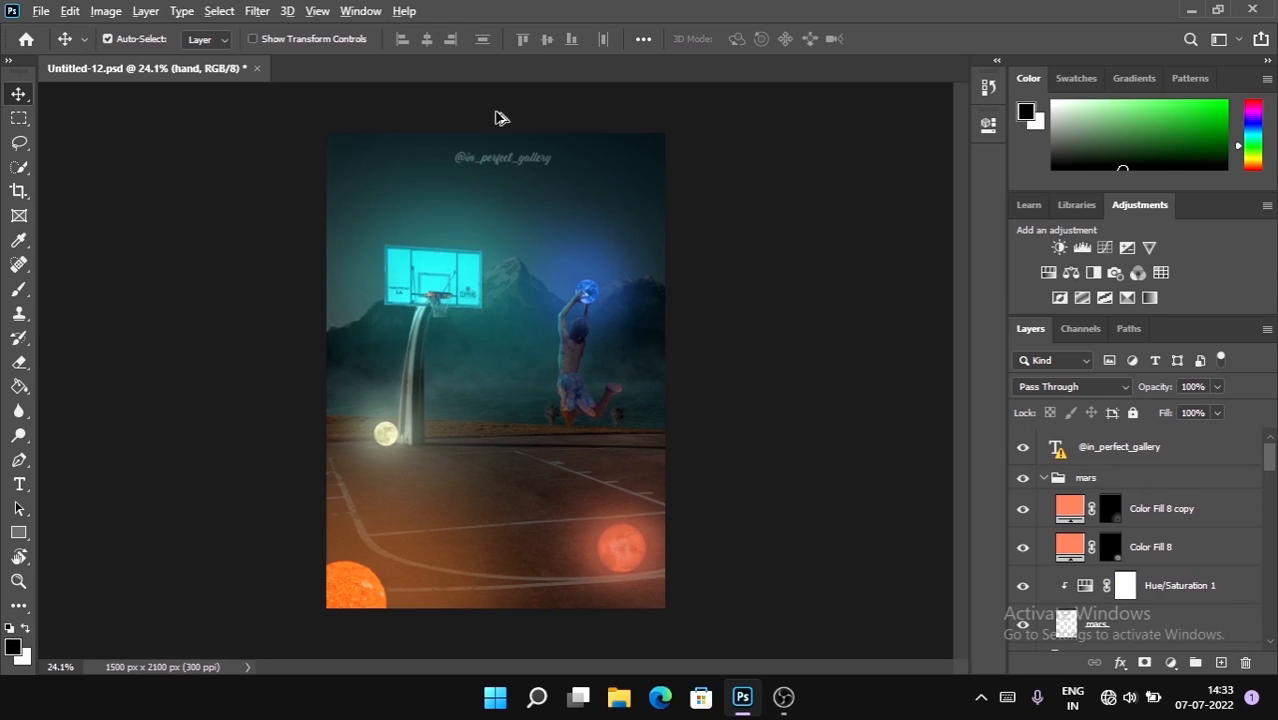
scroll(512, 143, "up", 3)
scroll(505, 180, "down", 3)
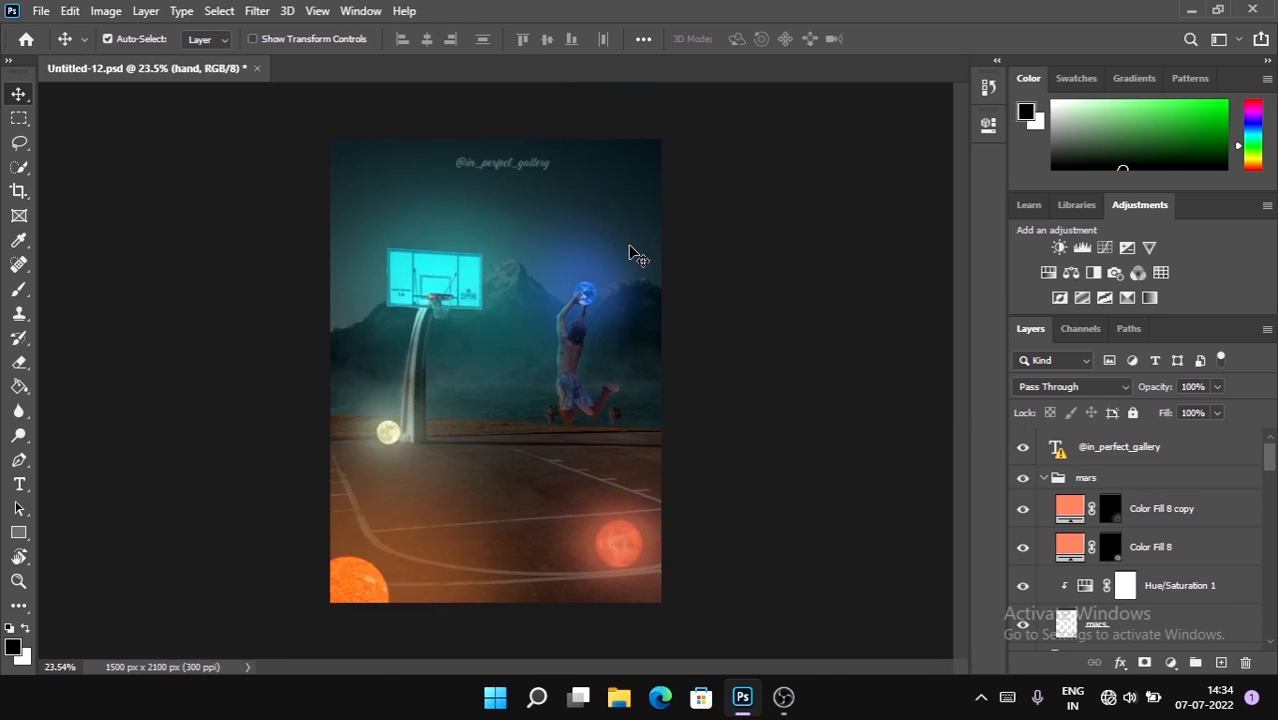